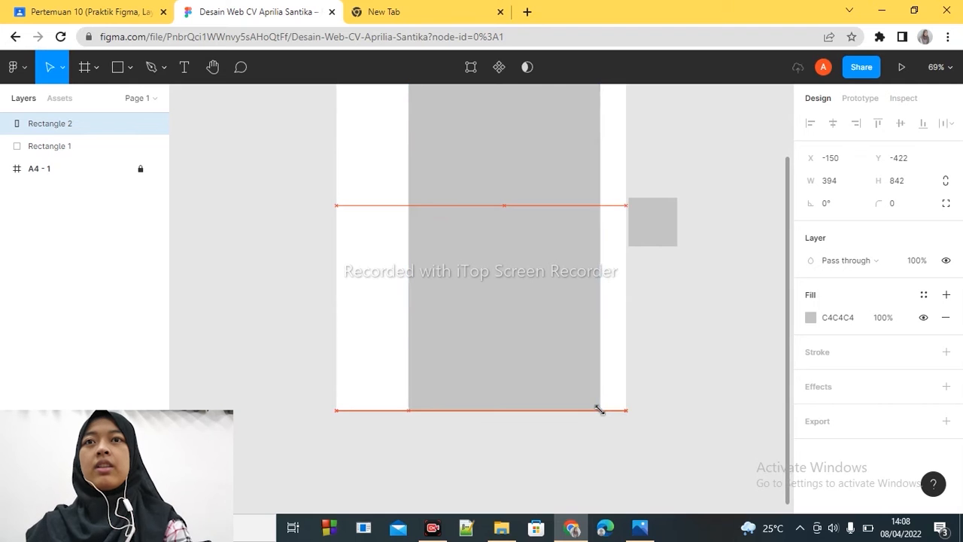
- Shift the tall grey rectangle to the A4 frame's right edge and place the image Screenshot (2685) beside the frame
drag(511, 325, 535, 331)
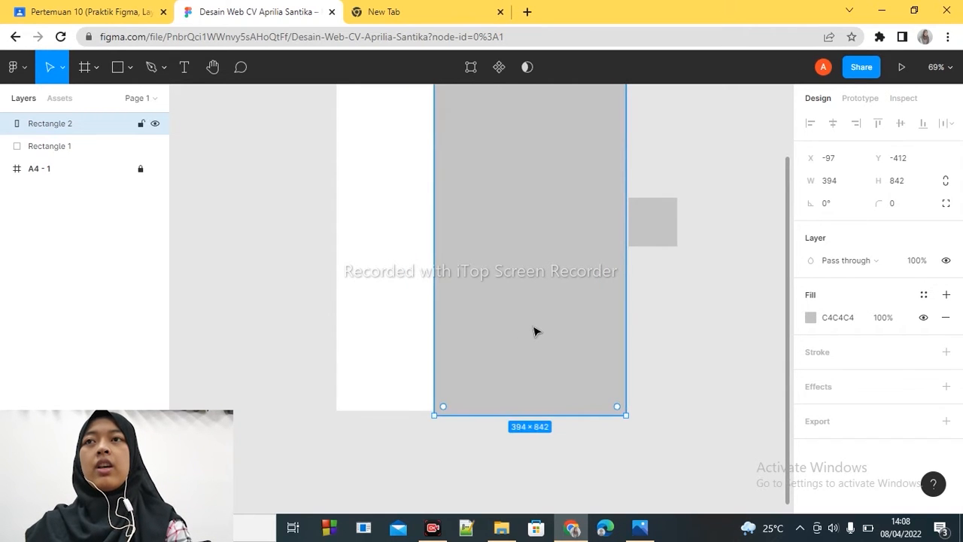
key(ctrl+shift+k)
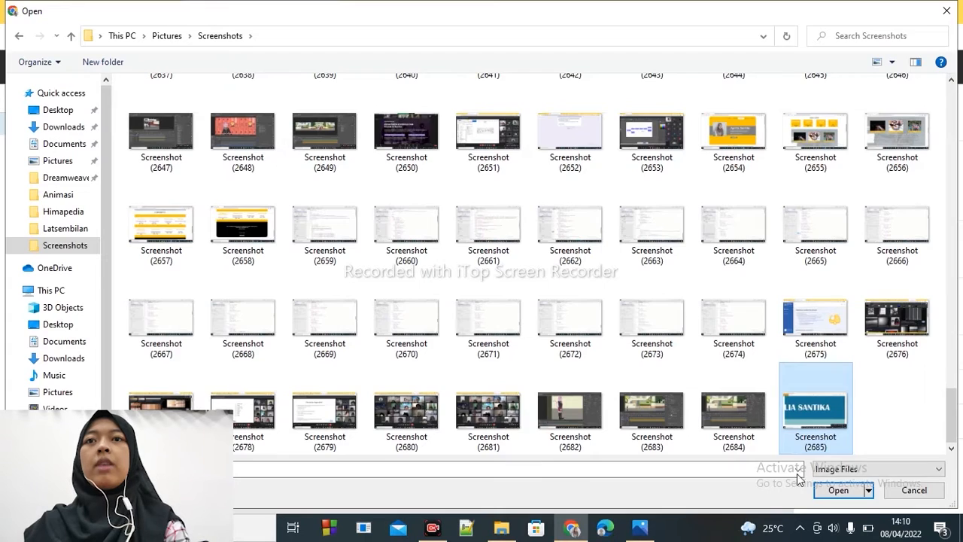
double_click(830, 418)
click(293, 303)
drag(626, 484, 280, 302)
- Resize the tall grey rectangle to about 218 × 573 and move it to the frame's lower-right corner
click(359, 289)
drag(277, 248, 515, 338)
click(291, 260)
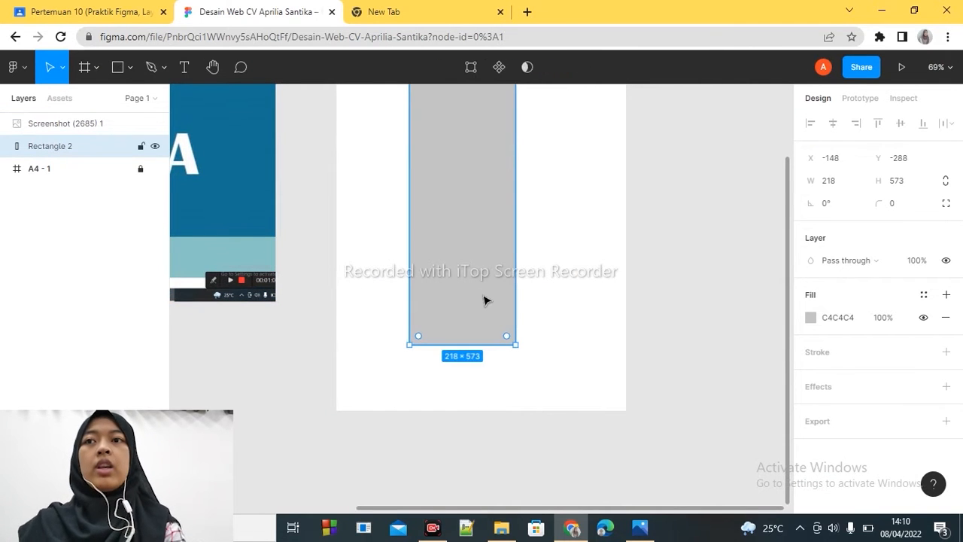
scroll(785, 376, up, 2)
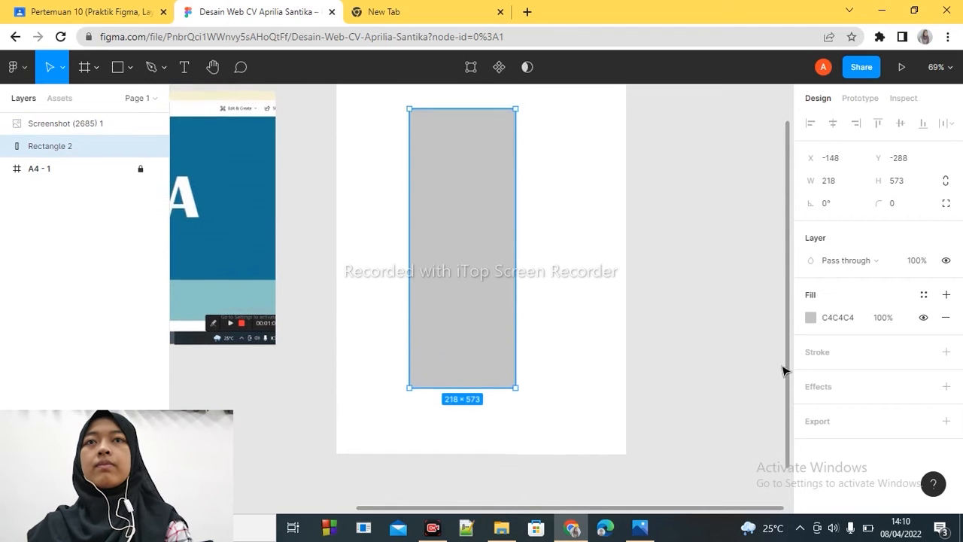
drag(464, 264, 578, 329)
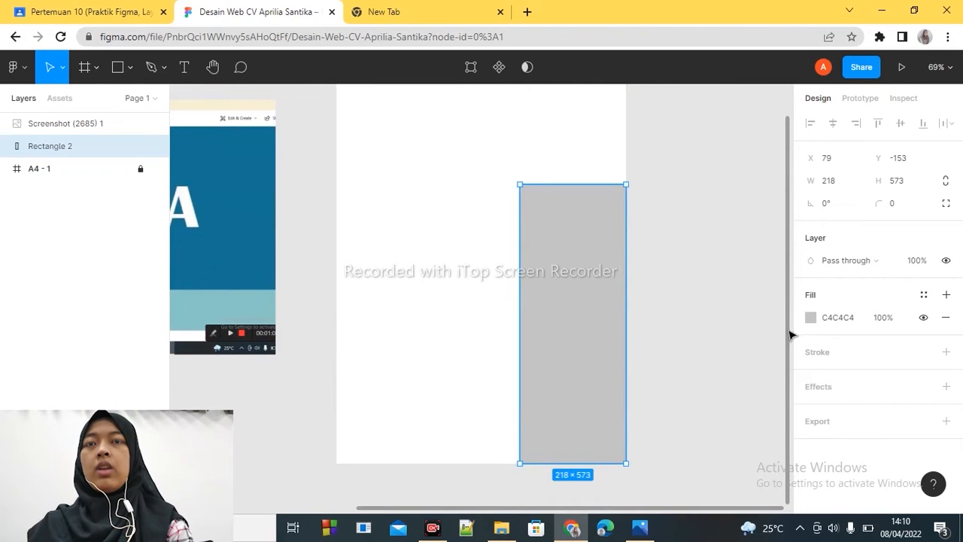
drag(789, 332, 779, 287)
- Delete the grey rectangle and draw a new one about 414 × 842 covering the full height of the frame's right side
key(Delete)
click(118, 69)
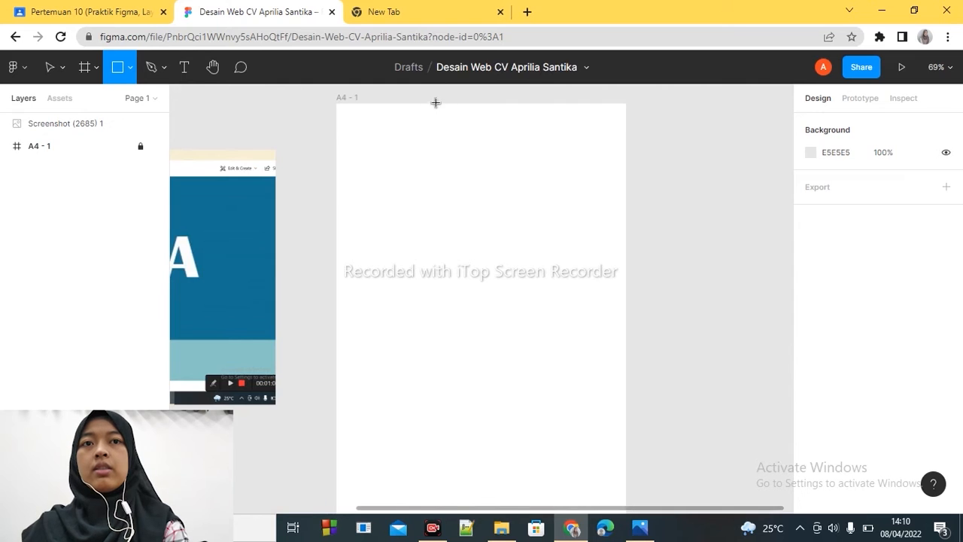
mouse_move(424, 102)
mouse_down()
mouse_move(580, 303)
mouse_move(619, 512)
mouse_move(625, 357)
mouse_move(626, 384)
mouse_up()
- Fill the tall rectangle with the light teal 8AC4C5 sampled from the reference screenshot
click(812, 318)
click(645, 356)
click(251, 228)
click(780, 146)
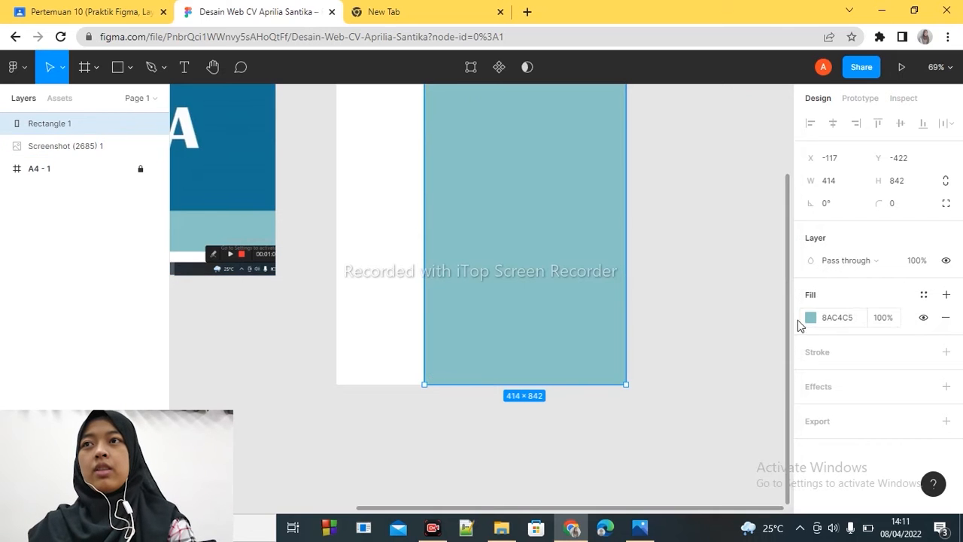
scroll(694, 272, up, 3)
click(694, 272)
click(13, 67)
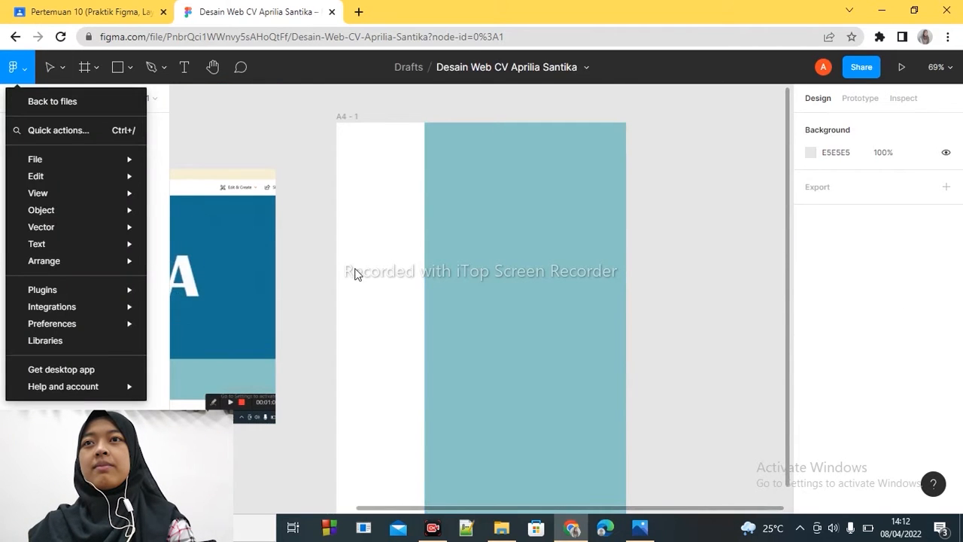
mouse_move(84, 159)
click(414, 105)
- Draw a header rectangle about 473 × 103 near the frame's top, flush with the frame's right edge
click(118, 68)
drag(335, 145, 590, 183)
key(Right)
key(Right)
key(Right)
key(Right)
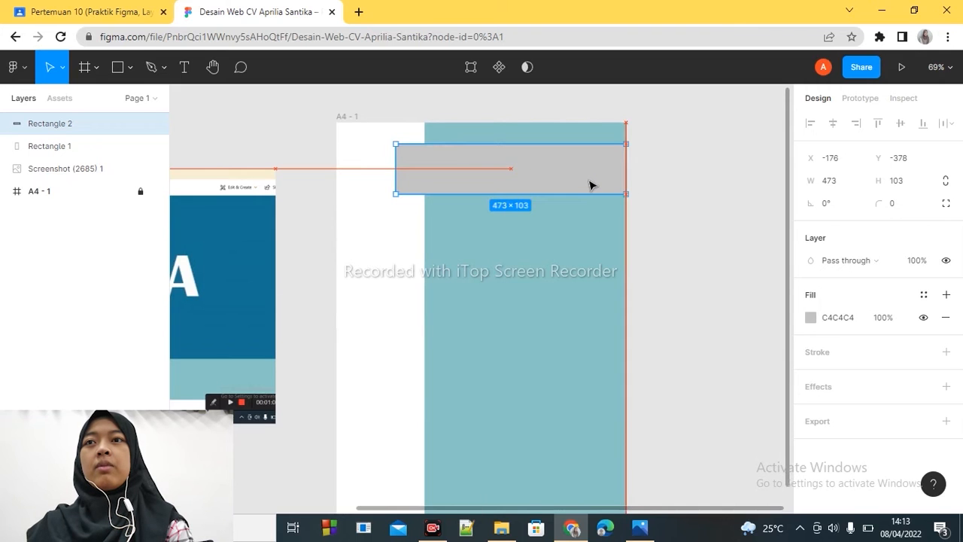
- Fill the header rectangle with the dark blue 157394 sampled from the reference screenshot
click(811, 317)
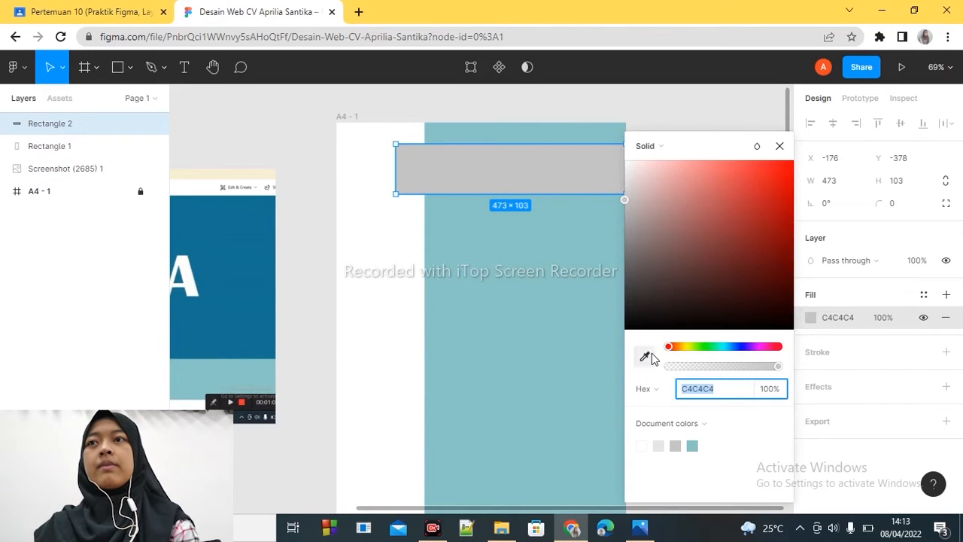
click(649, 357)
click(232, 294)
click(781, 145)
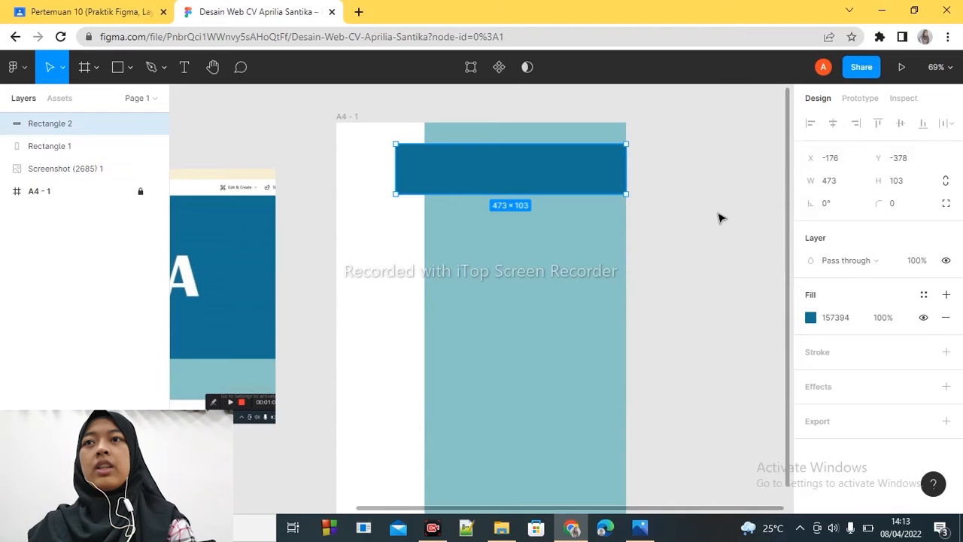
click(718, 218)
- Place the portrait photo into the reference screenshot image beside the frame
click(14, 67)
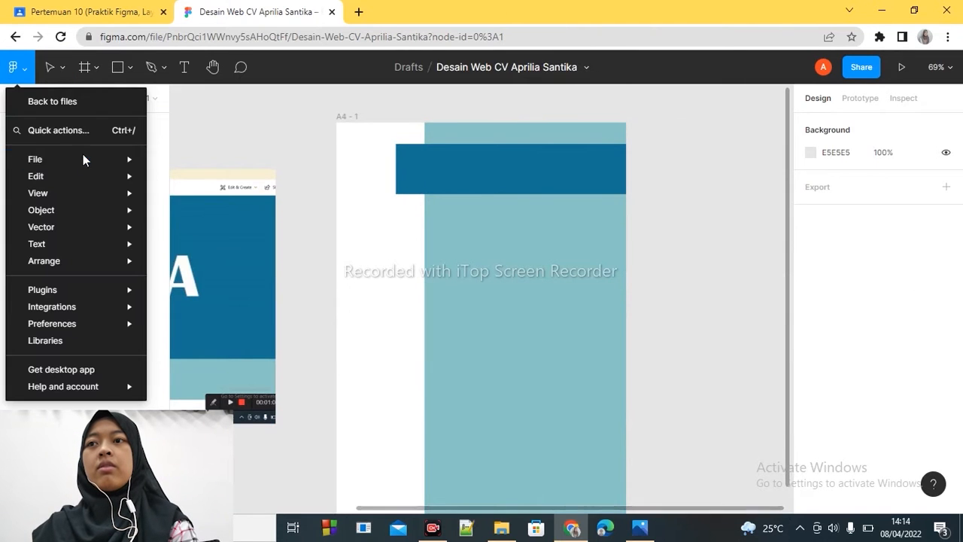
mouse_move(84, 161)
click(219, 225)
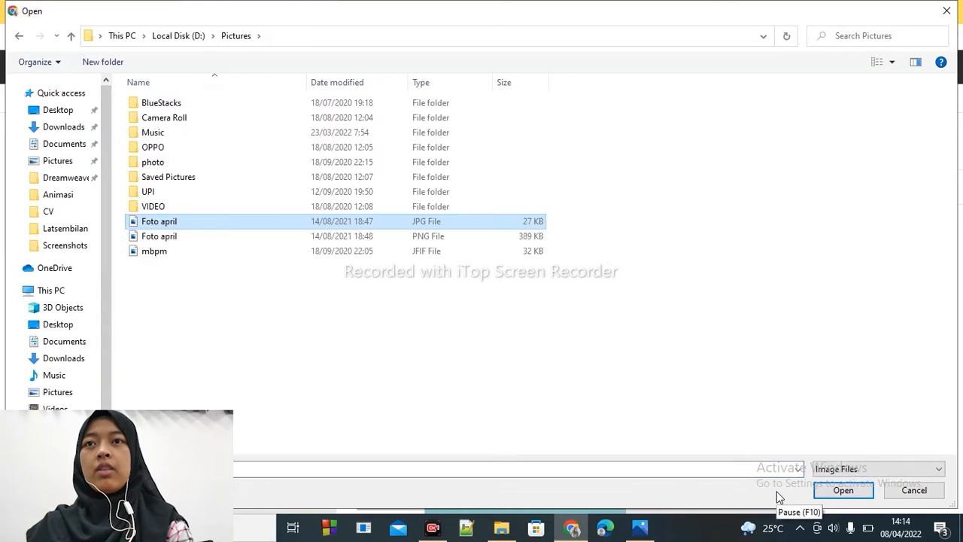
key(Return)
click(246, 279)
- Draw a circle about 162 × 162 overlapping the header bar's left end and reposition the photo beside the frame
drag(360, 240, 356, 239)
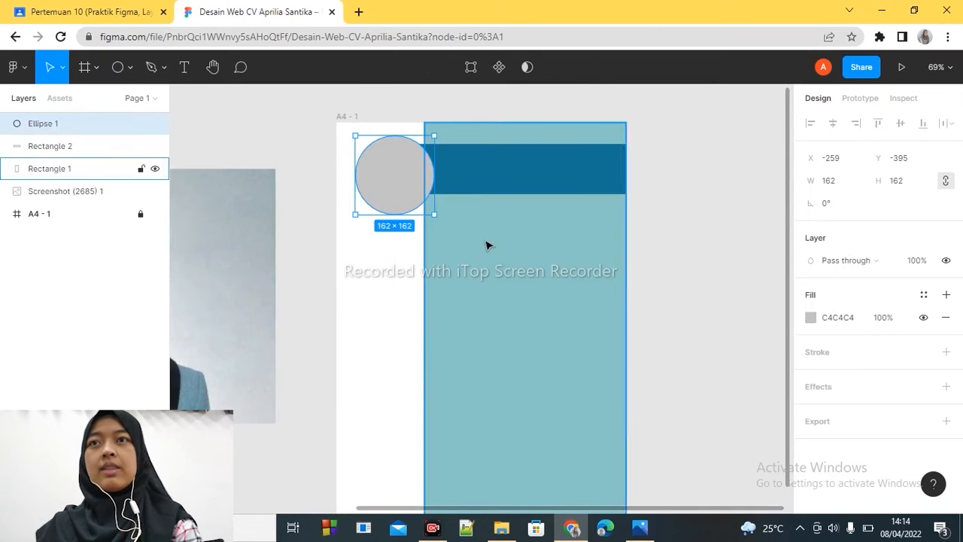
drag(383, 177, 366, 175)
click(645, 277)
drag(211, 314, 229, 289)
click(376, 192)
shift+click(473, 181)
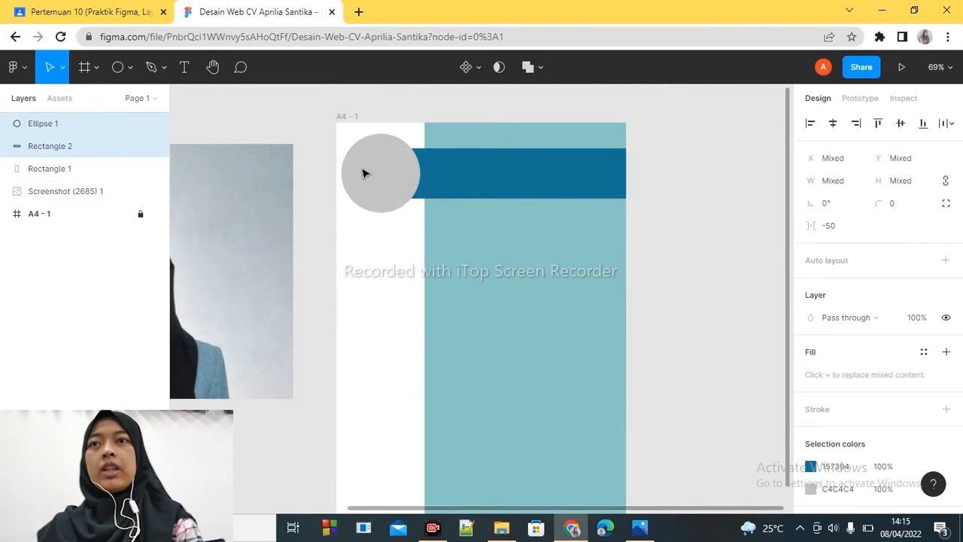
- Place the portrait JPG photo as the image fill of the circle
click(15, 68)
mouse_move(35, 159)
click(207, 221)
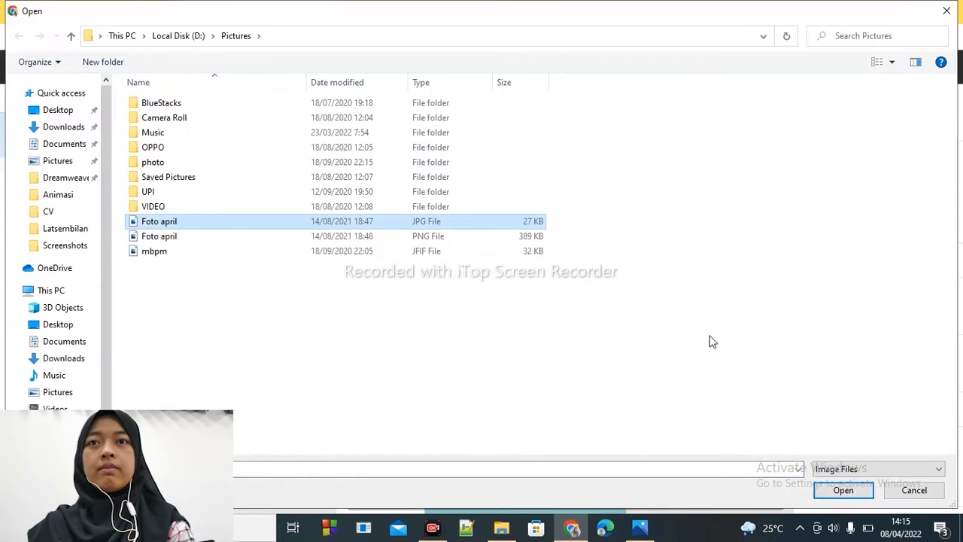
key(Return)
click(359, 176)
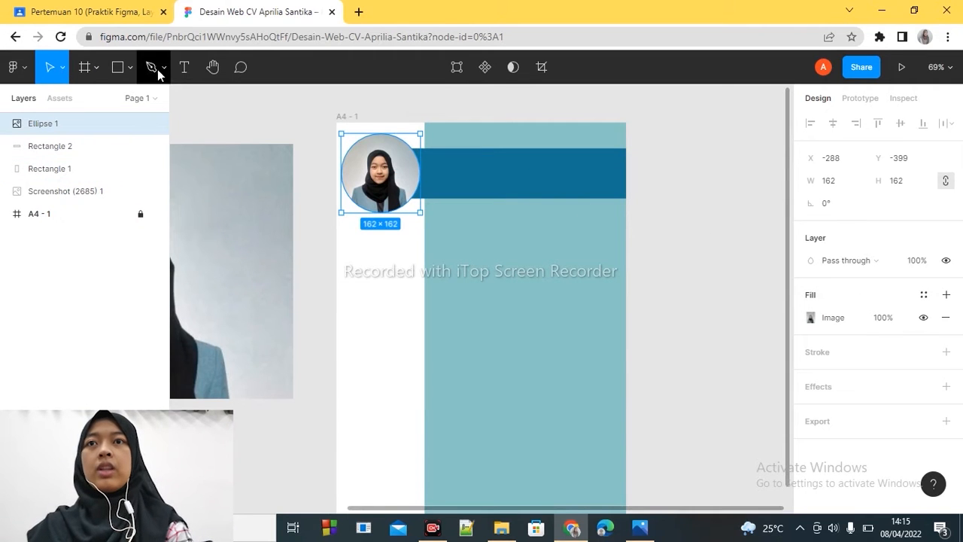
- Add a text with the CV owner's full name in capitals on the header bar
click(185, 67)
click(462, 166)
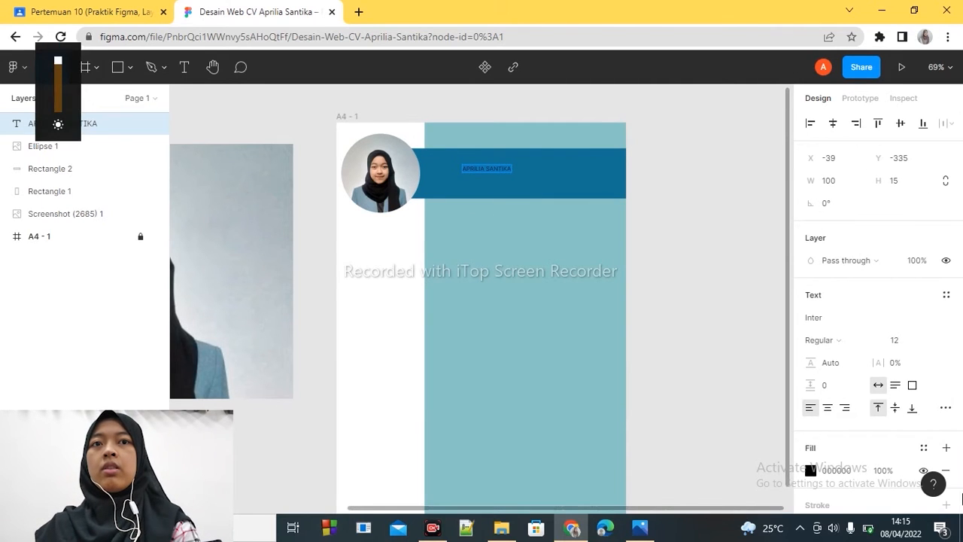
- Set the name text's font to Poppins and its size to 40
click(920, 318)
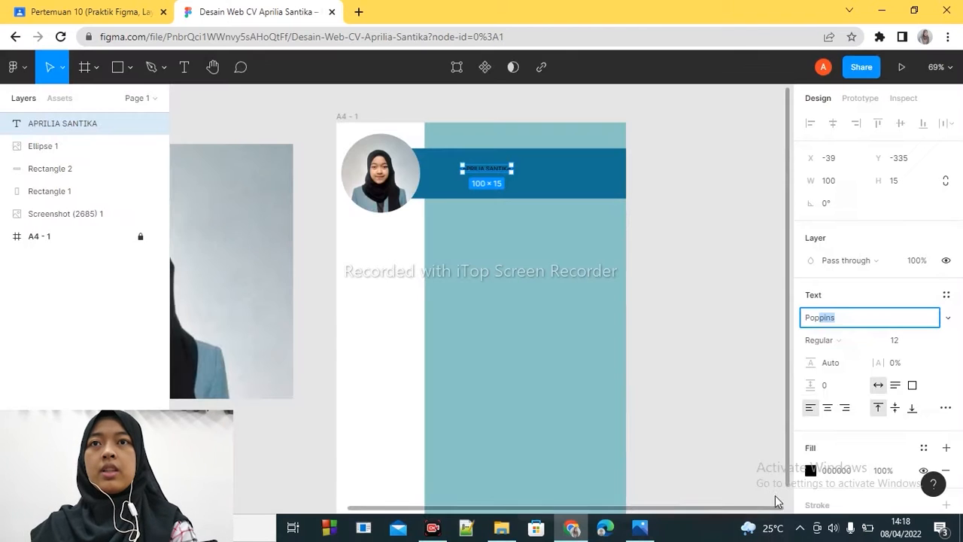
click(865, 365)
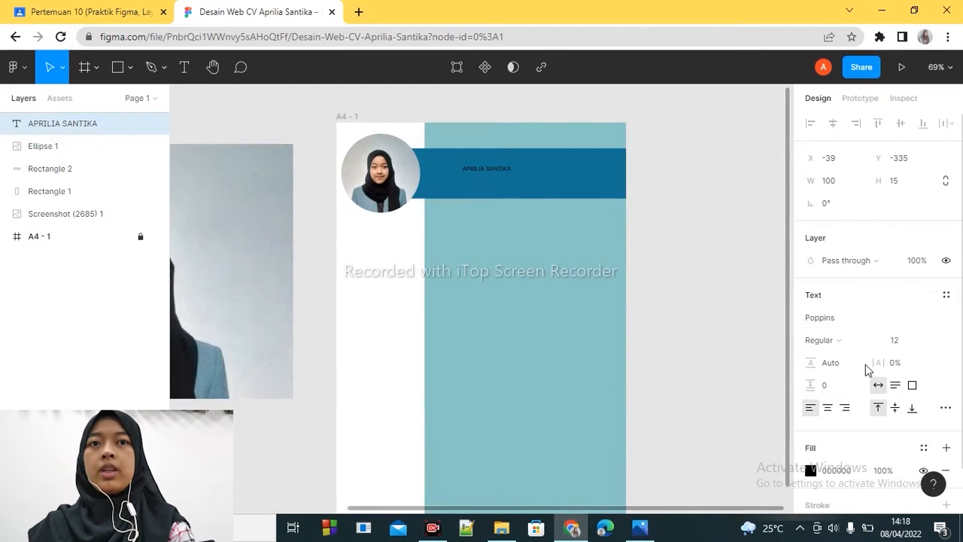
drag(509, 175, 590, 189)
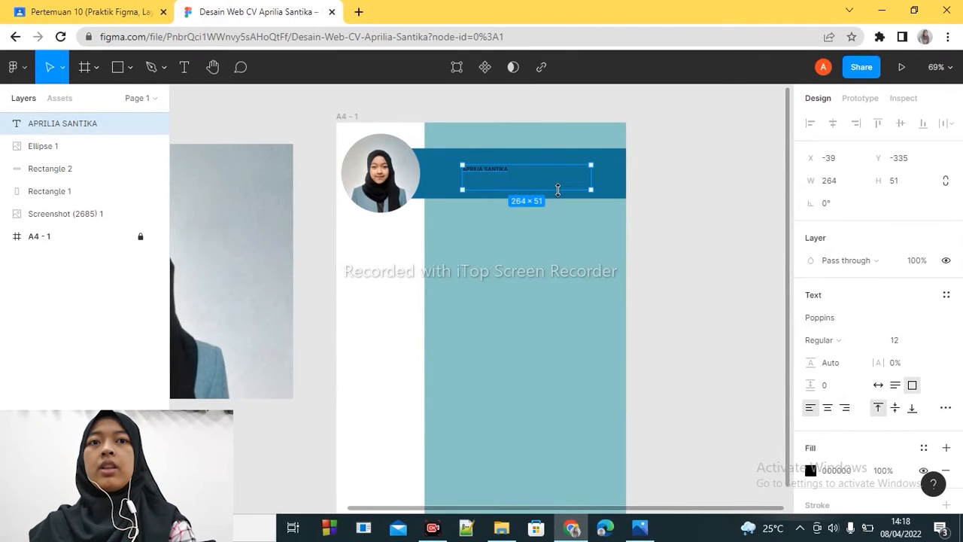
key(ctrl+z)
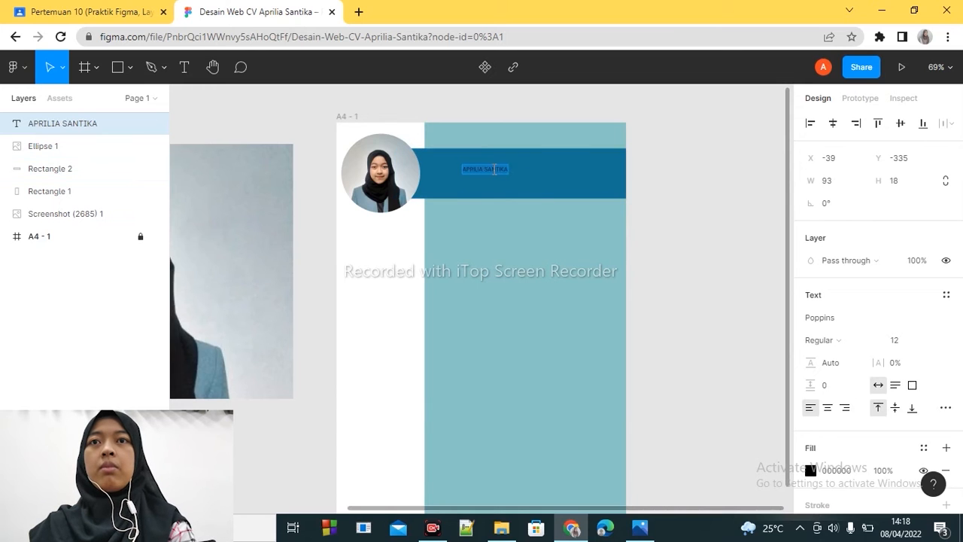
click(931, 342)
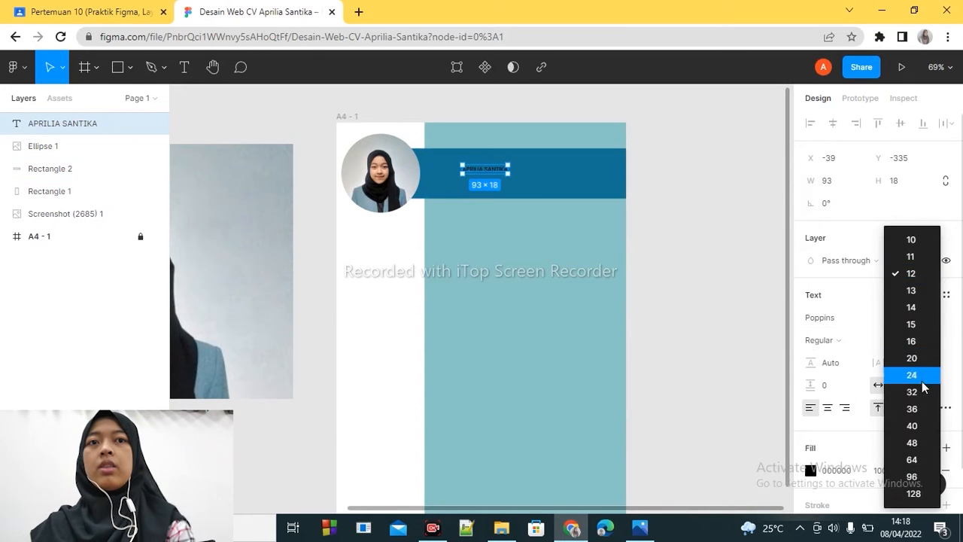
click(924, 381)
click(929, 339)
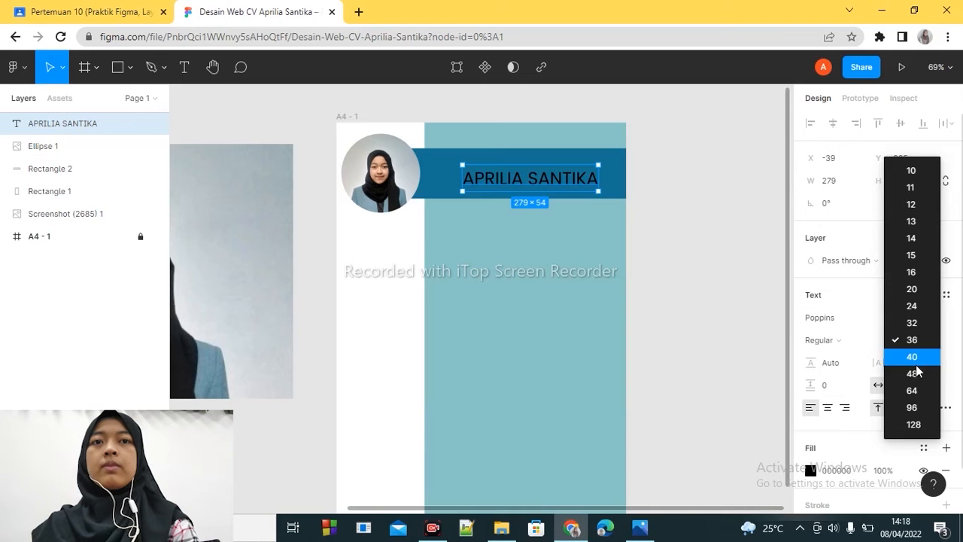
click(916, 364)
- Try another font on the name text and reset it to Poppins
click(904, 318)
click(953, 320)
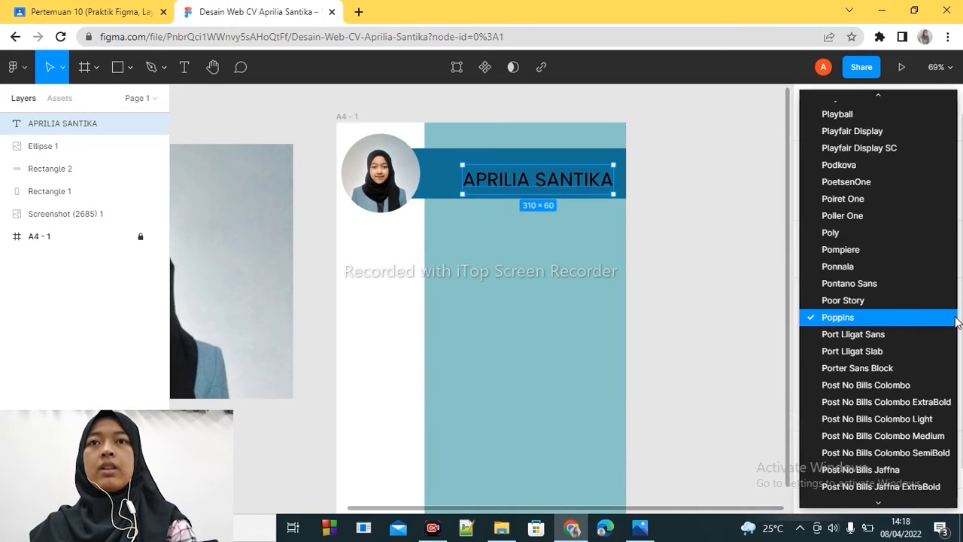
click(849, 283)
click(841, 318)
text(Pop)
text(od)
key(Return)
click(843, 320)
text(Pop)
key(Return)
- Move the name text up and left within the header bar and set its weight to Bold
drag(572, 185, 559, 179)
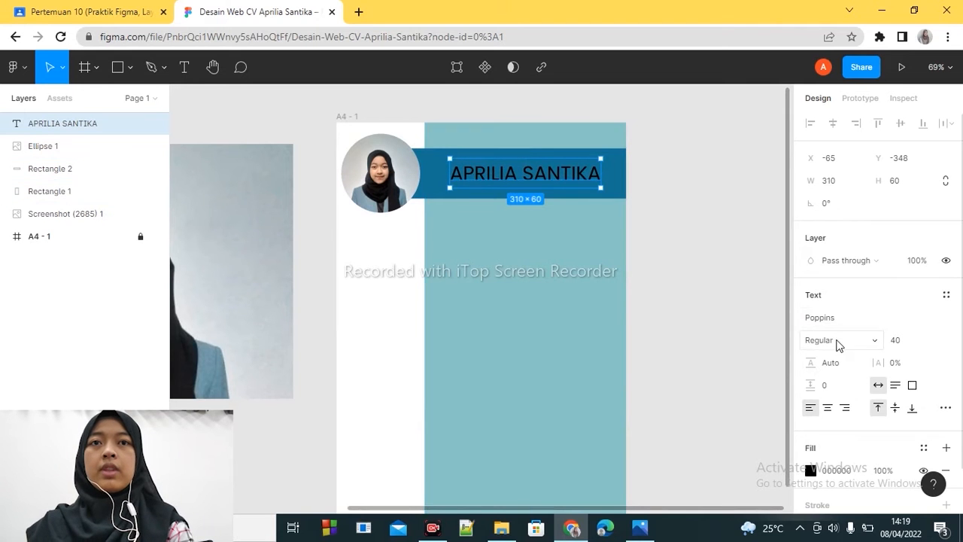
click(836, 340)
click(836, 316)
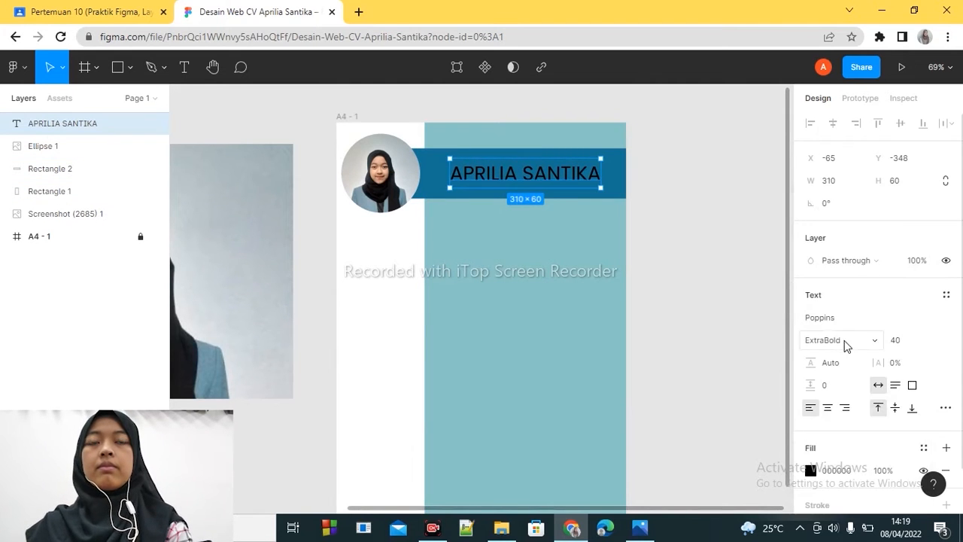
click(845, 343)
click(833, 329)
click(847, 340)
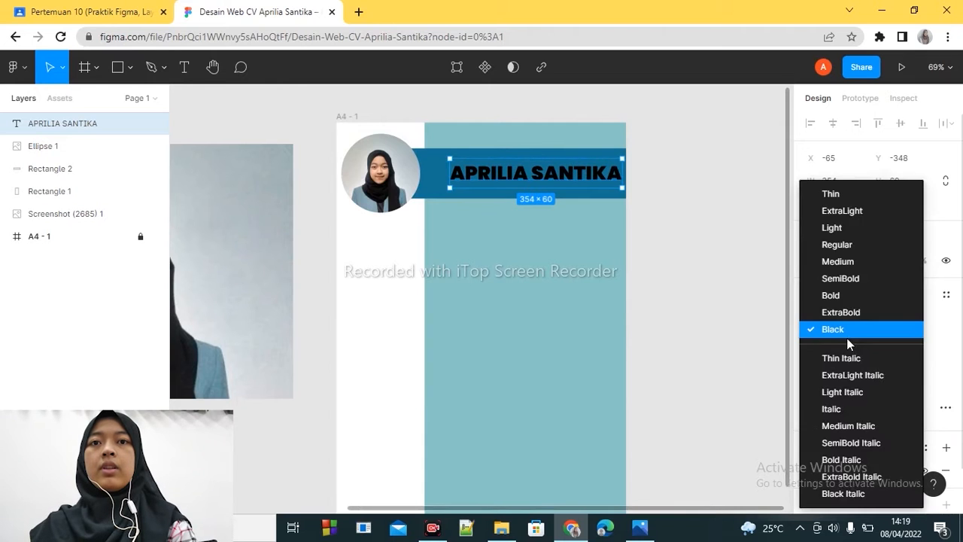
click(835, 295)
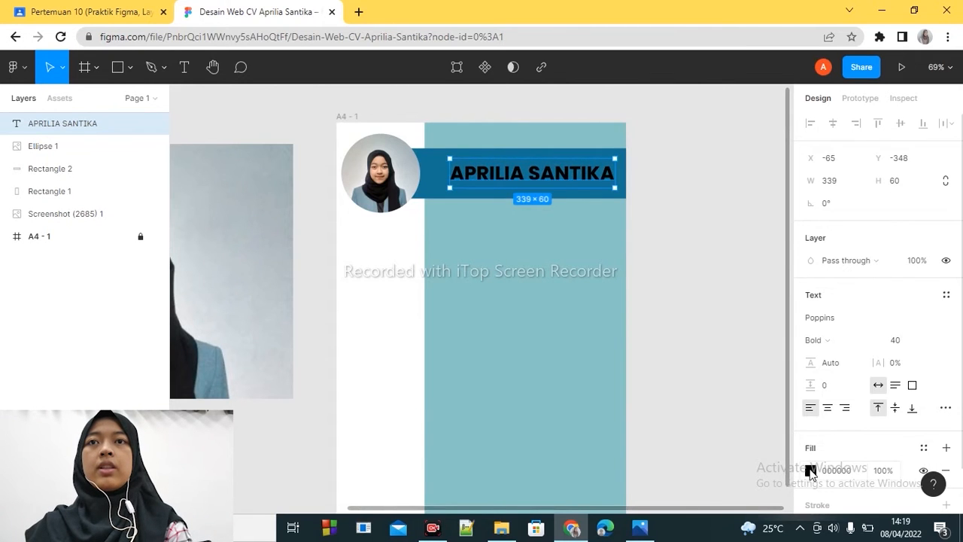
- Change the name text's fill colour to white, FFFFFF
click(811, 470)
click(665, 369)
click(642, 445)
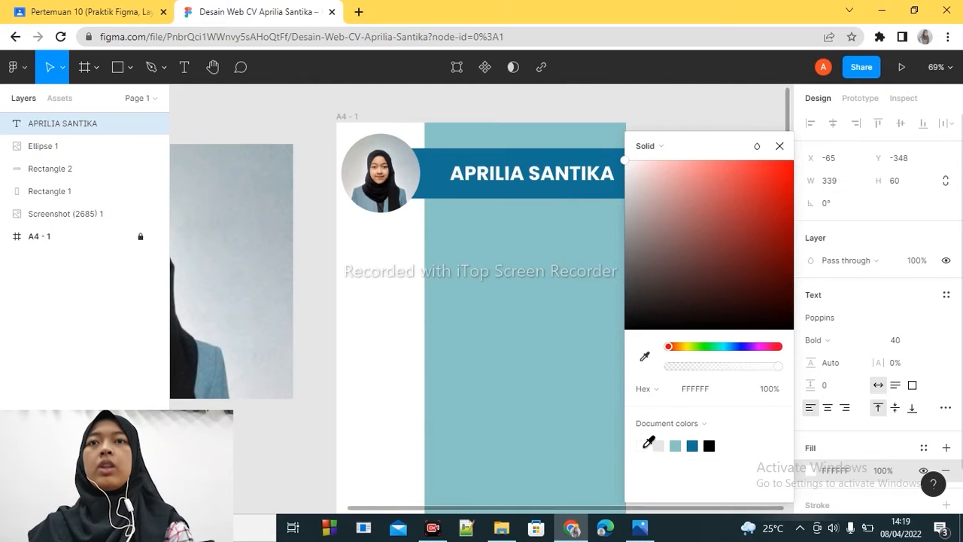
click(779, 148)
- Nudge the name text left to X -83 within the header bar and deselect it
key(Left)
key(Left)
key(Left)
key(Left)
key(Left)
key(Left)
key(Left)
key(Left)
key(Left)
key(Left)
key(Left)
key(Left)
key(Left)
key(Left)
key(Left)
key(Left)
key(Left)
key(Left)
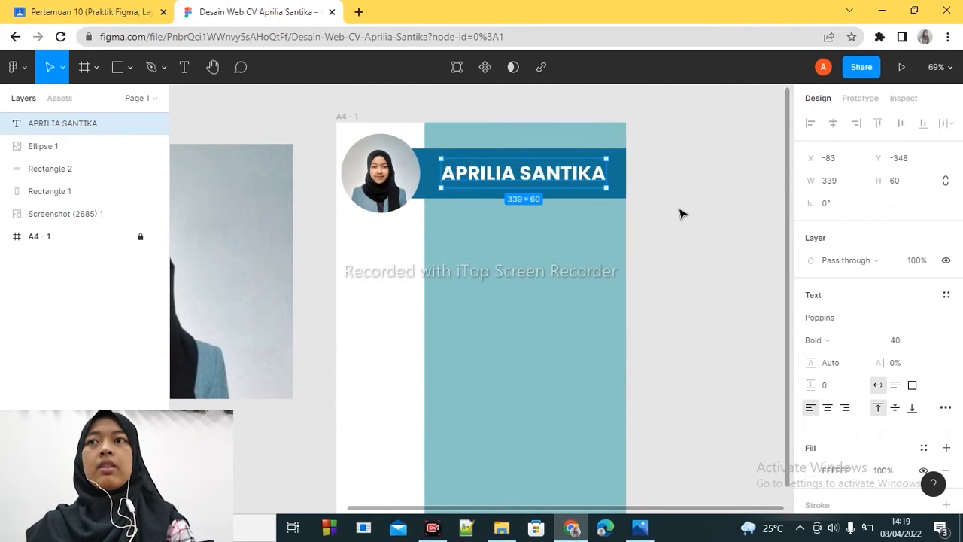
click(714, 243)
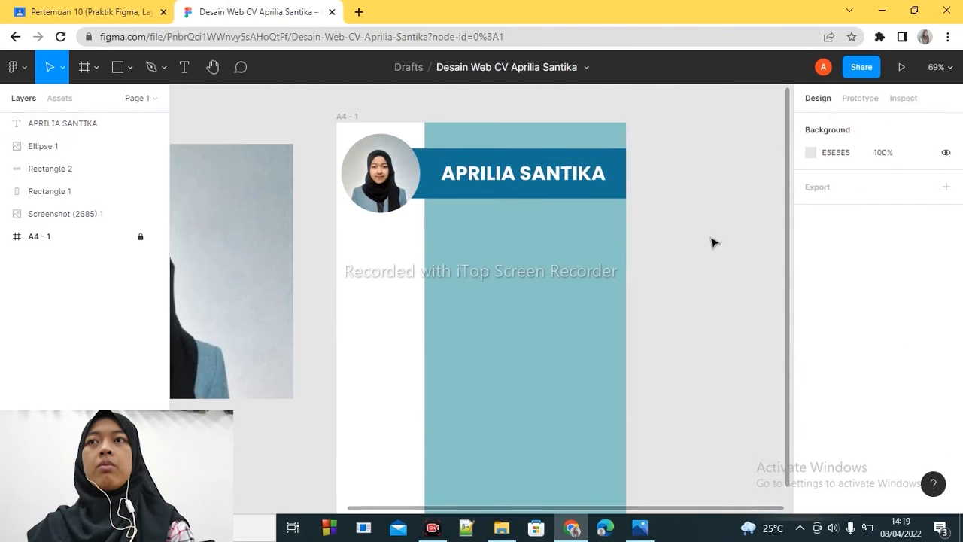
- Draw a rectangle about 325 × 30 below the header bar at the frame's right edge and fill it with the header's dark blue
click(117, 67)
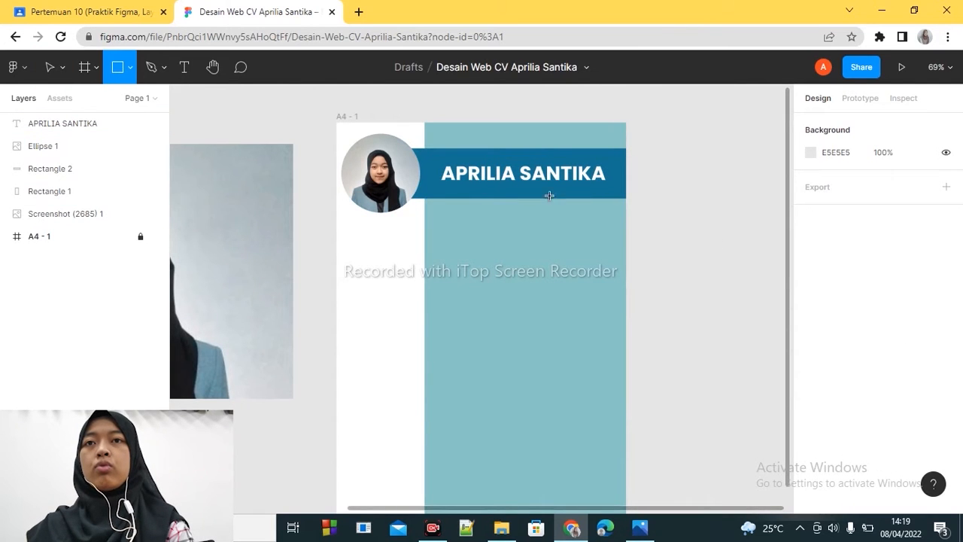
drag(468, 213, 627, 231)
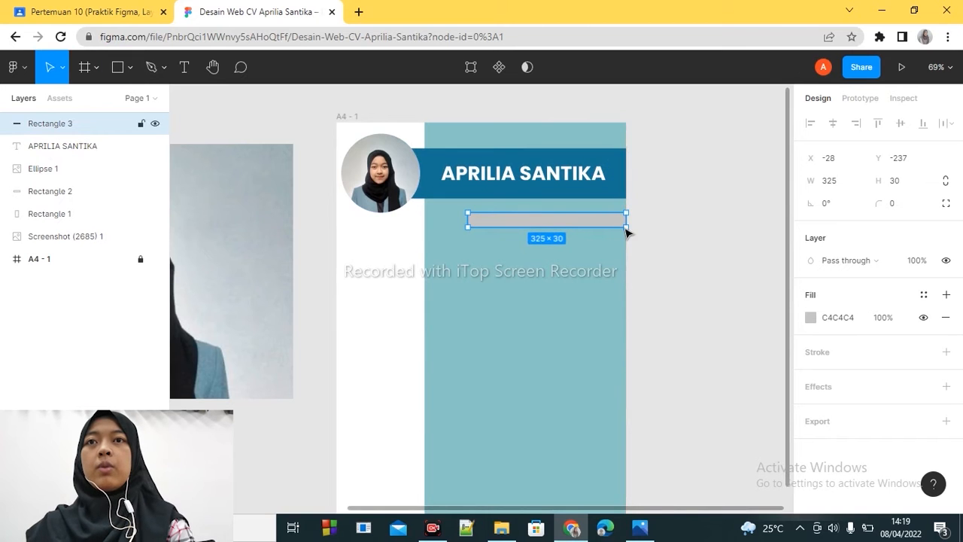
click(812, 319)
click(525, 185)
click(744, 99)
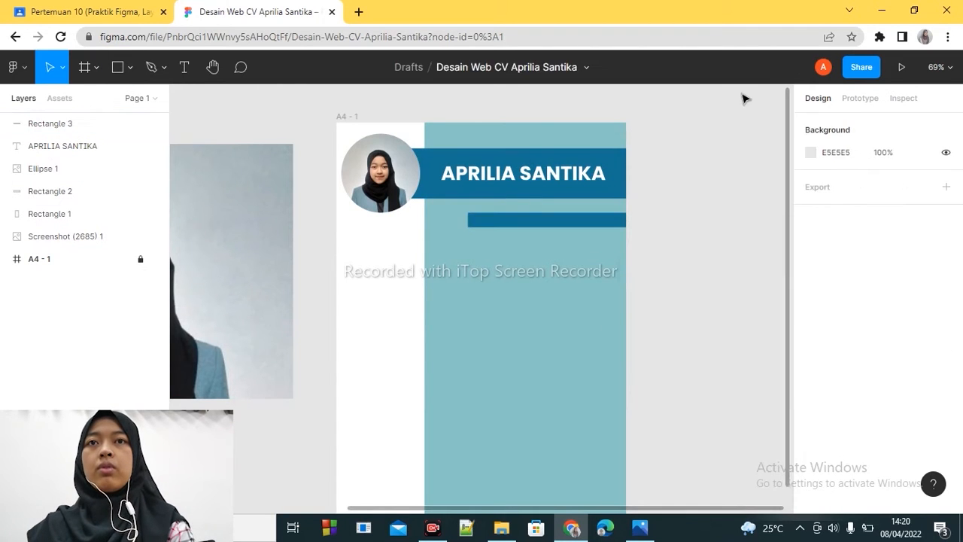
- Narrow the teal panel to about 380 wide by moving its inner edge away from the portrait, keeping the outer edge fixed
drag(504, 292, 521, 295)
key(ctrl+z)
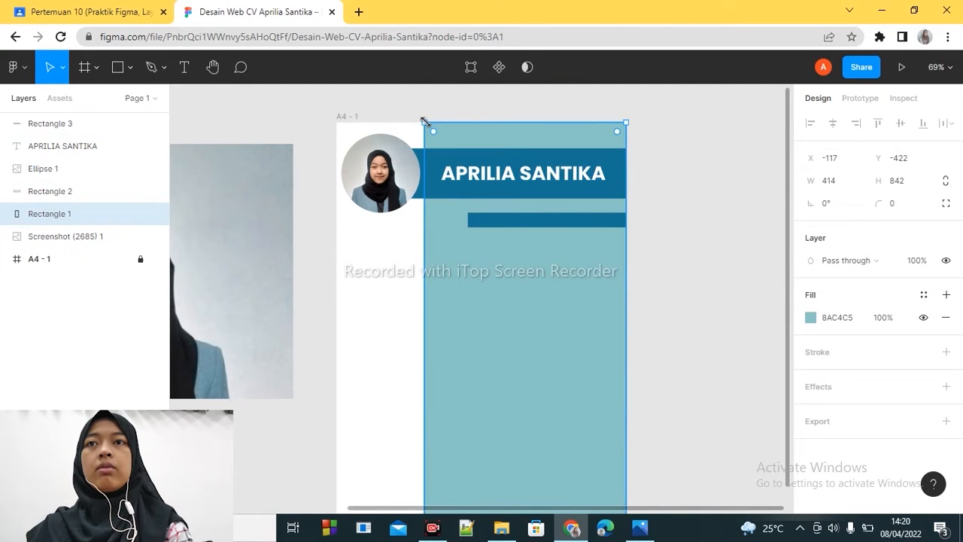
drag(426, 224, 438, 227)
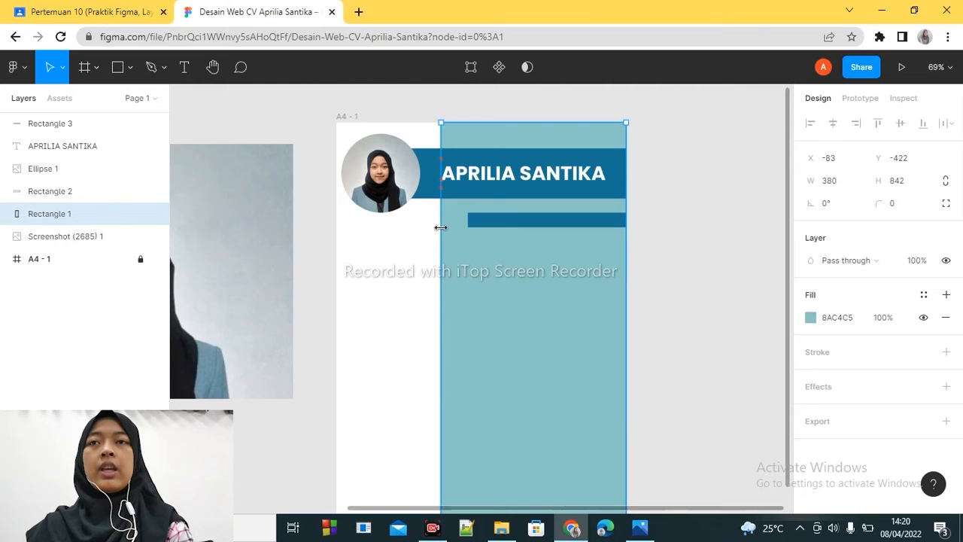
- Enlarge the circular portrait photo to about 182 × 182 in the frame's upper corner
click(407, 198)
mouse_move(420, 213)
mouse_down()
mouse_move(431, 224)
mouse_move(415, 198)
mouse_up()
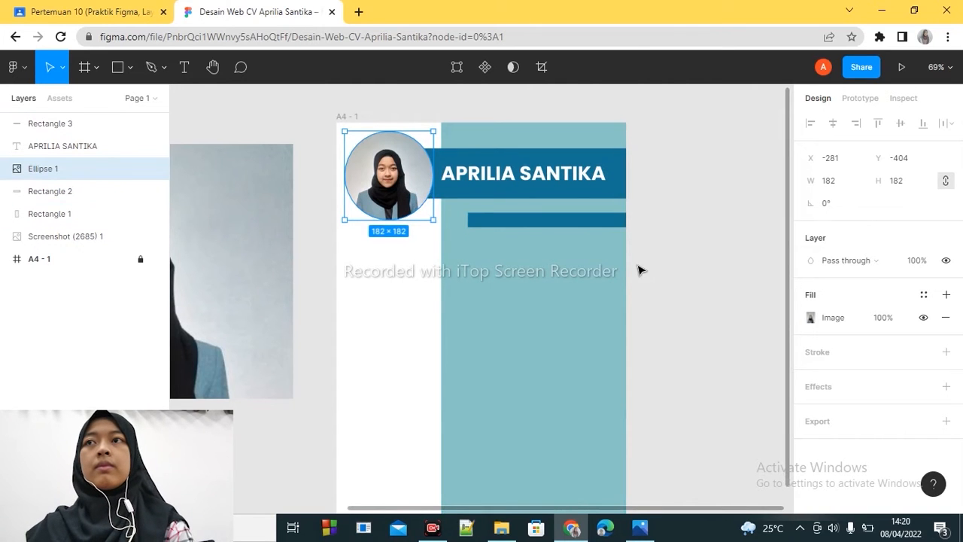
click(685, 271)
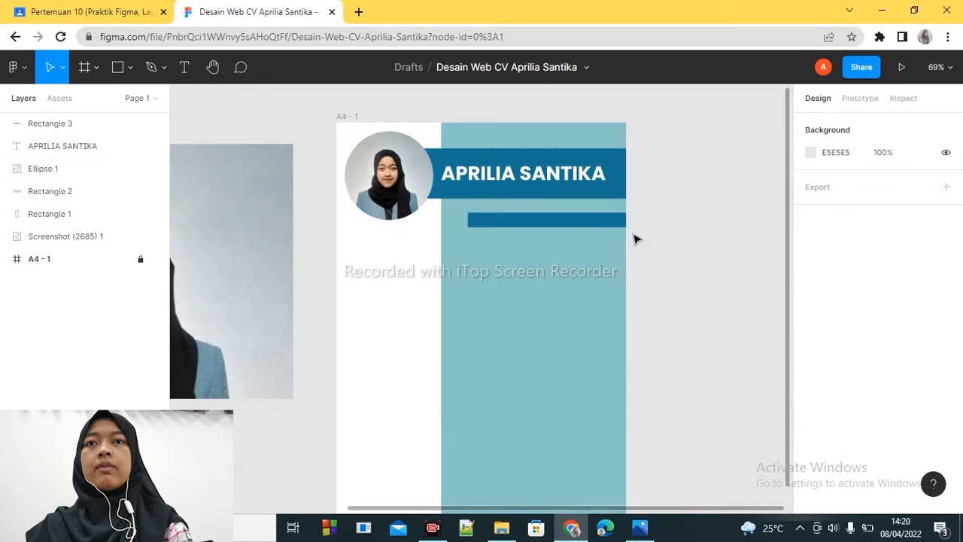
- Duplicate the dark blue section bar twice and space the copies down the teal panel at the frame's right edge
click(595, 219)
click(627, 248)
click(601, 226)
click(627, 238)
click(617, 227)
key(ctrl+v)
drag(611, 223, 610, 316)
key(ctrl+v)
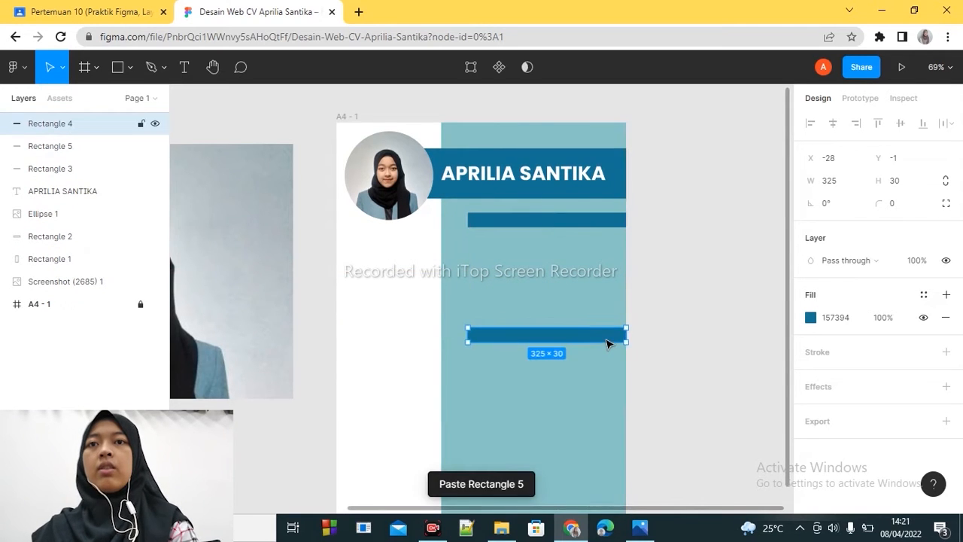
drag(613, 219, 609, 406)
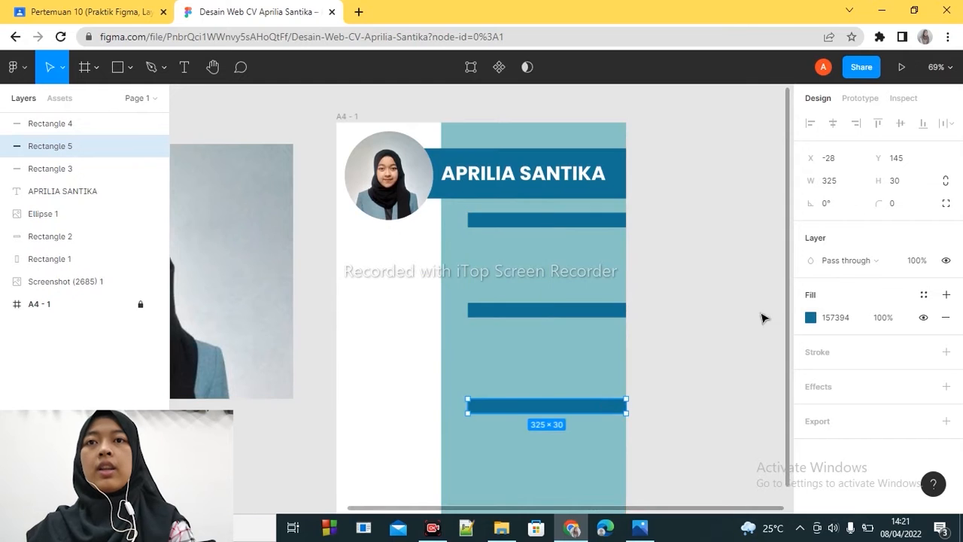
scroll(787, 324, down, 2)
click(712, 347)
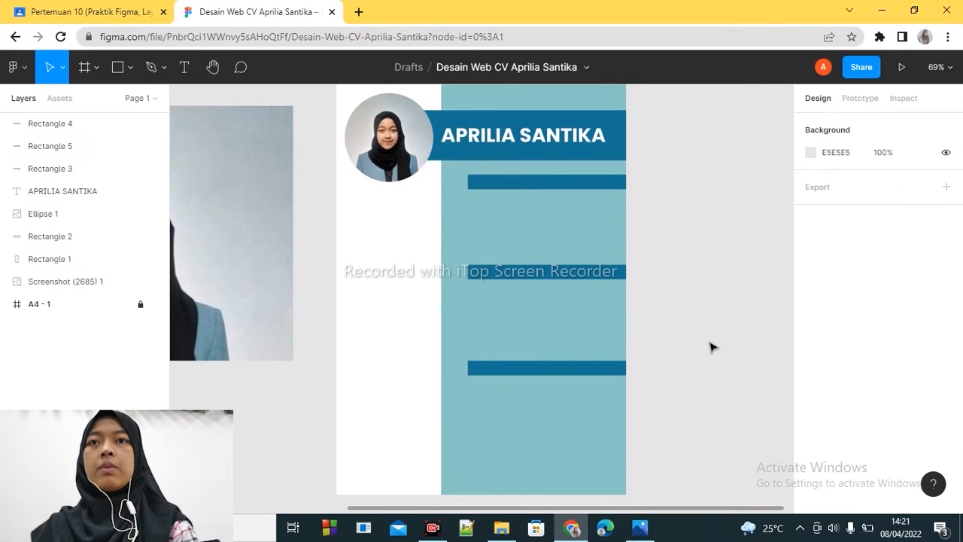
- Start a text object below the first section bar with Poppins Regular at size 16
click(183, 66)
click(511, 225)
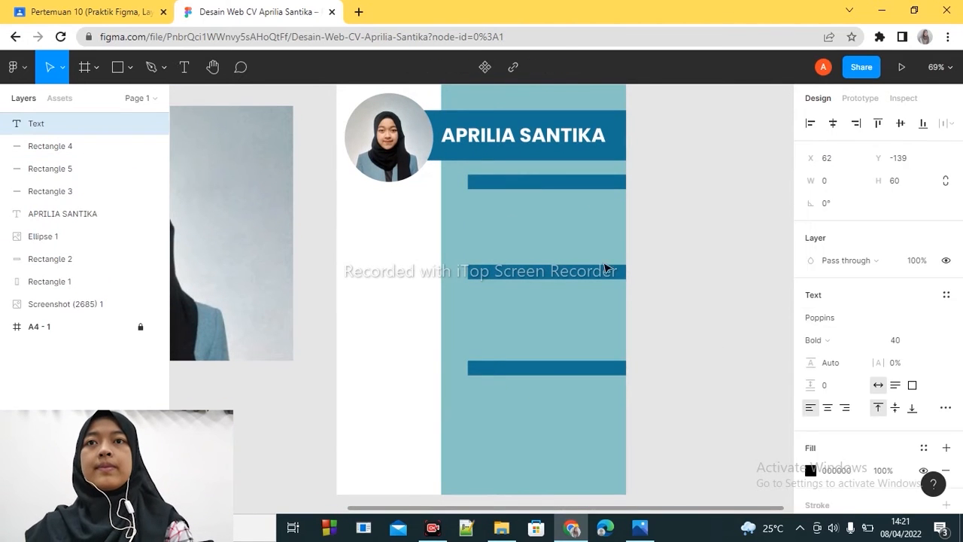
click(931, 341)
click(916, 294)
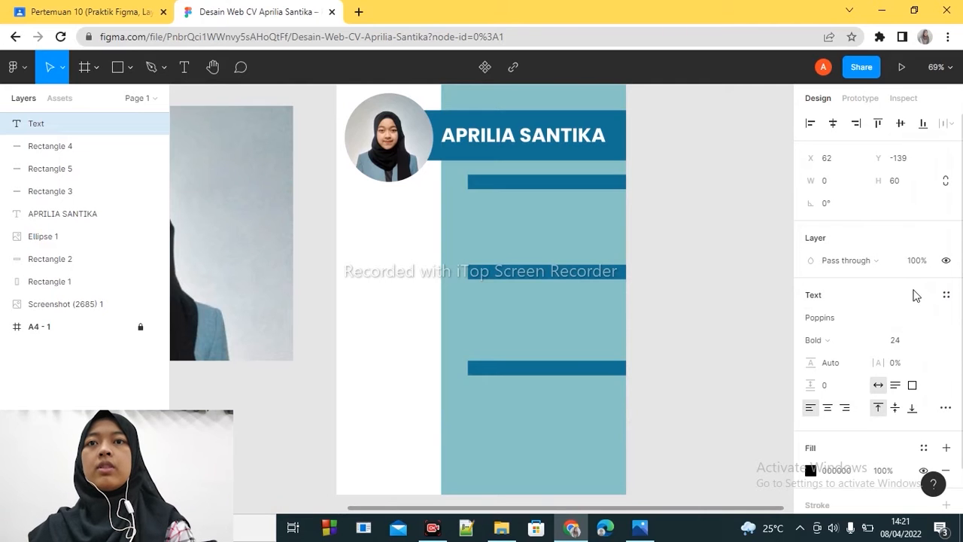
click(923, 340)
click(915, 307)
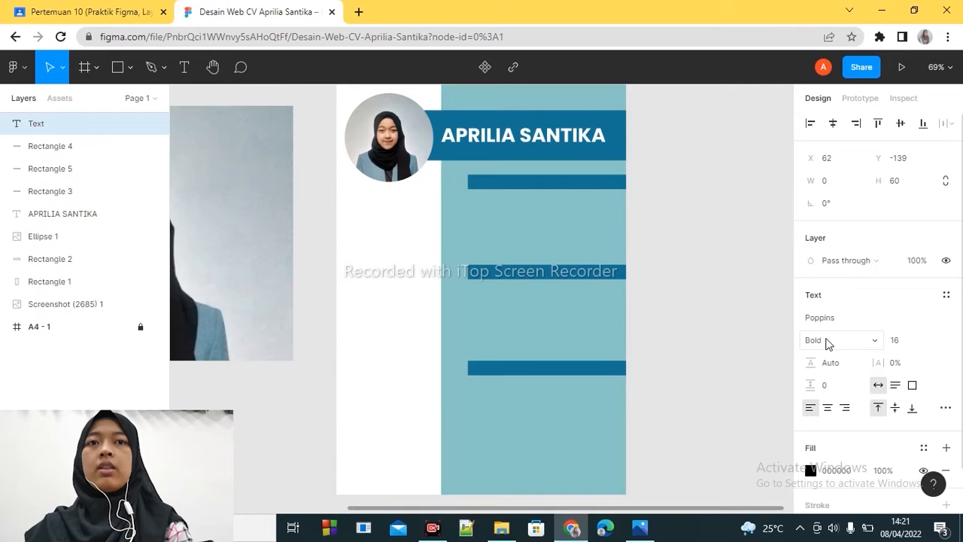
click(816, 341)
click(828, 243)
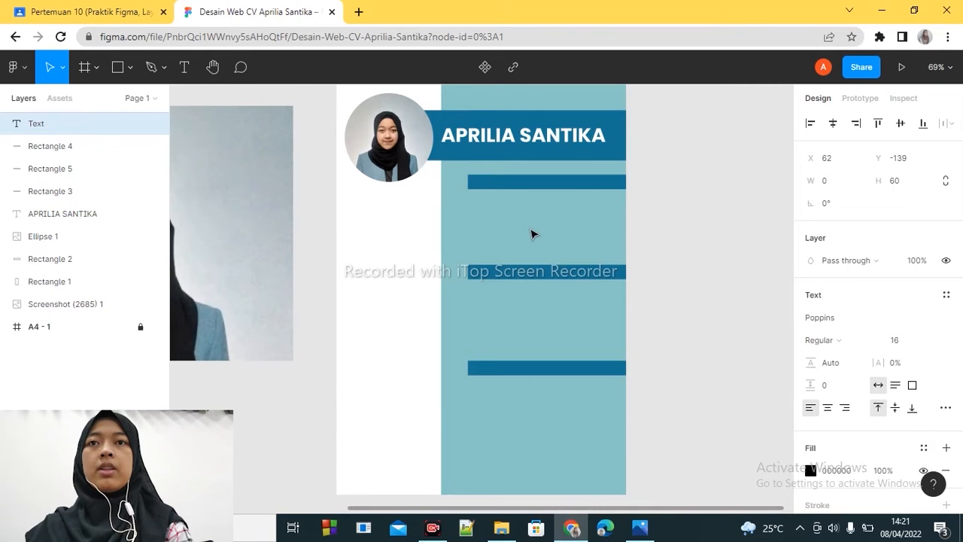
- Enter 2021 - Sekarang, a blank line, 2020, 2017 and 2014, and place the text at the teal panel's left side below the first section bar
text(202)
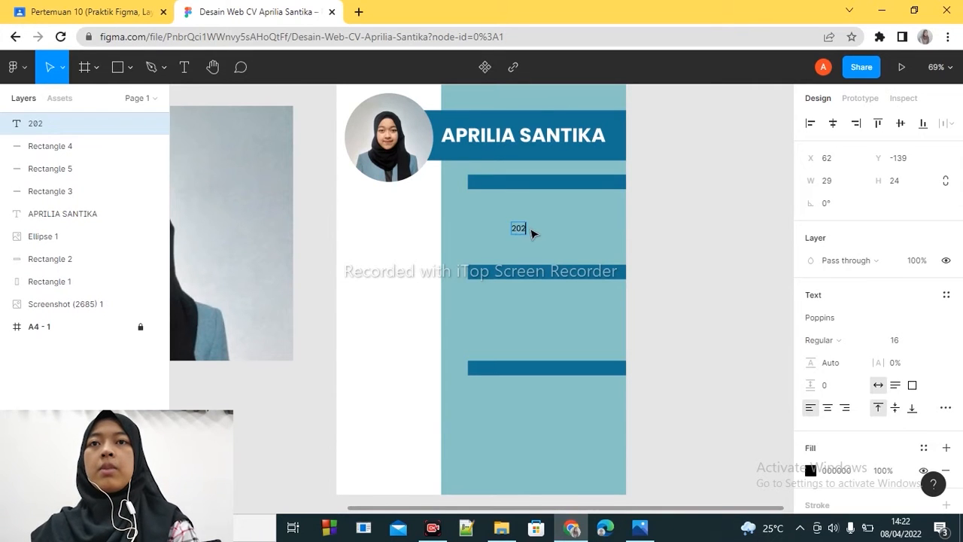
text(1 - Sekarang)
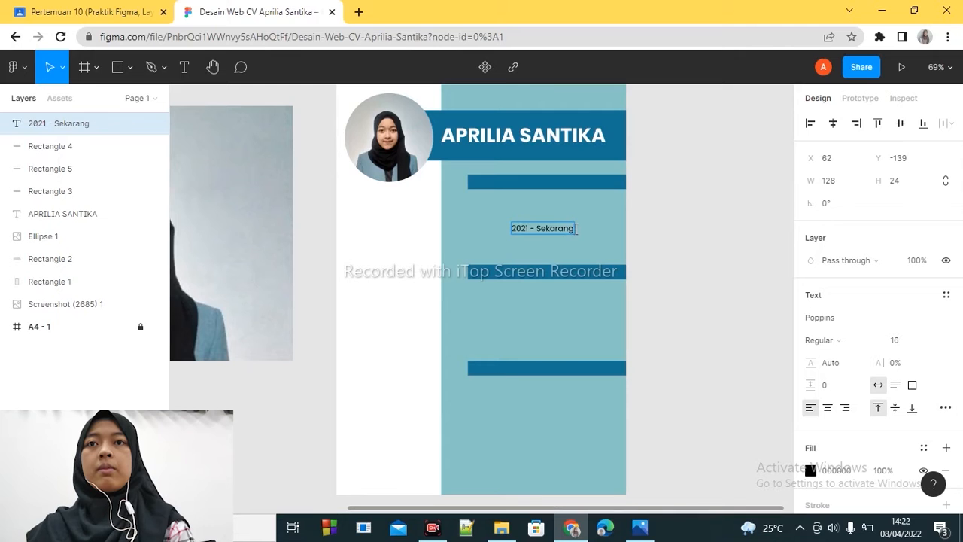
key(Return)
key(Return)
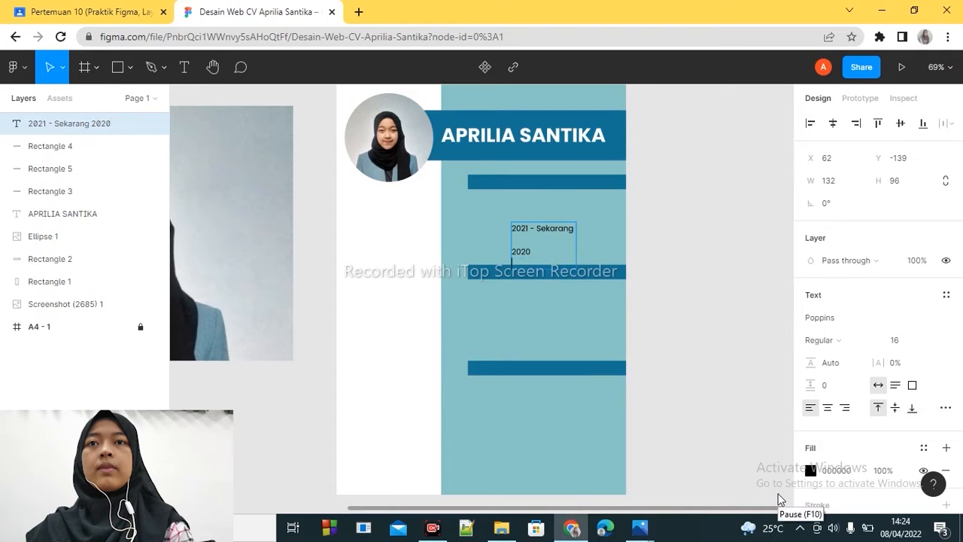
text(017)
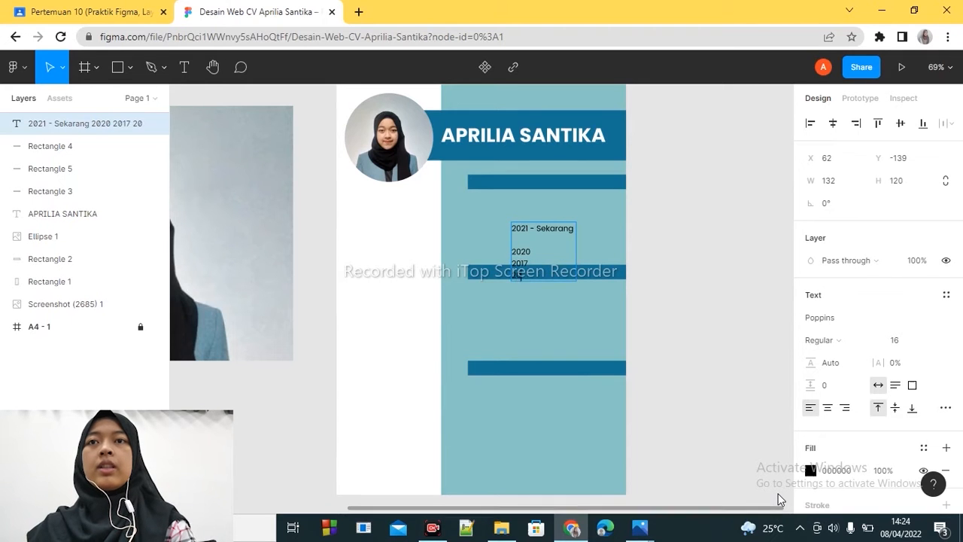
key(Escape)
drag(532, 228, 472, 203)
- Add a text reading Universitas Pendidikan Indonesia and Pendidikan Multimedia on two lines, and place it beside the years
key(t)
click(567, 213)
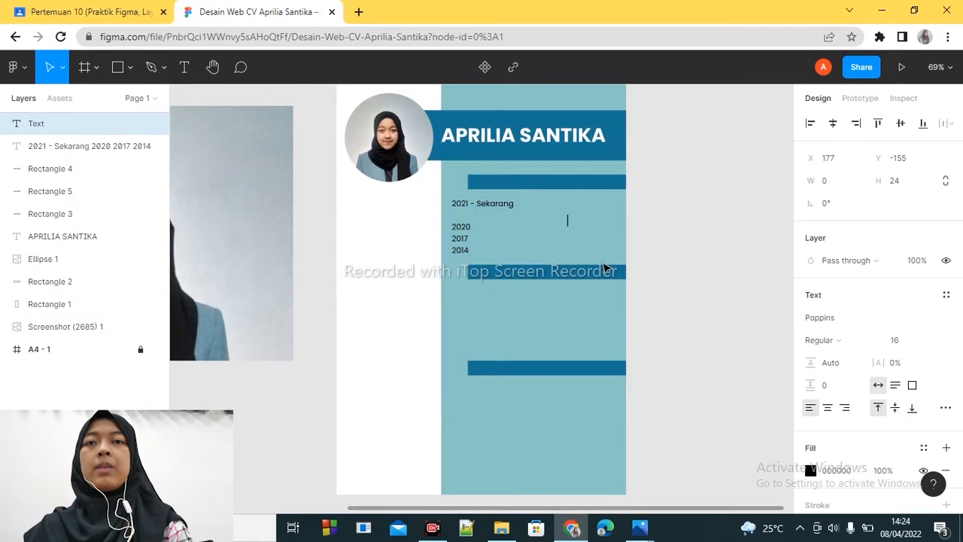
text(Universitas Pendidikan)
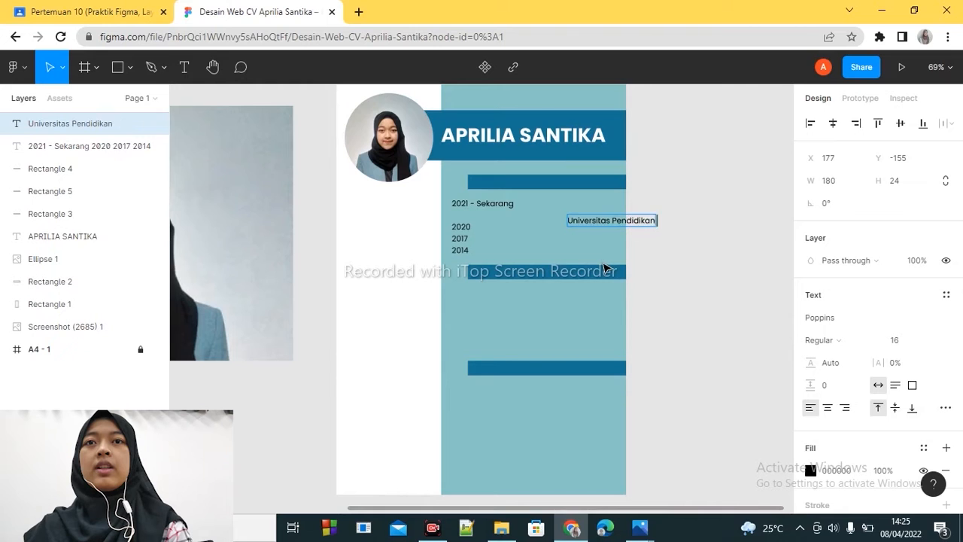
text( Mudonesia)
key(Return)
text(Pendidikan Multimedia)
key(Escape)
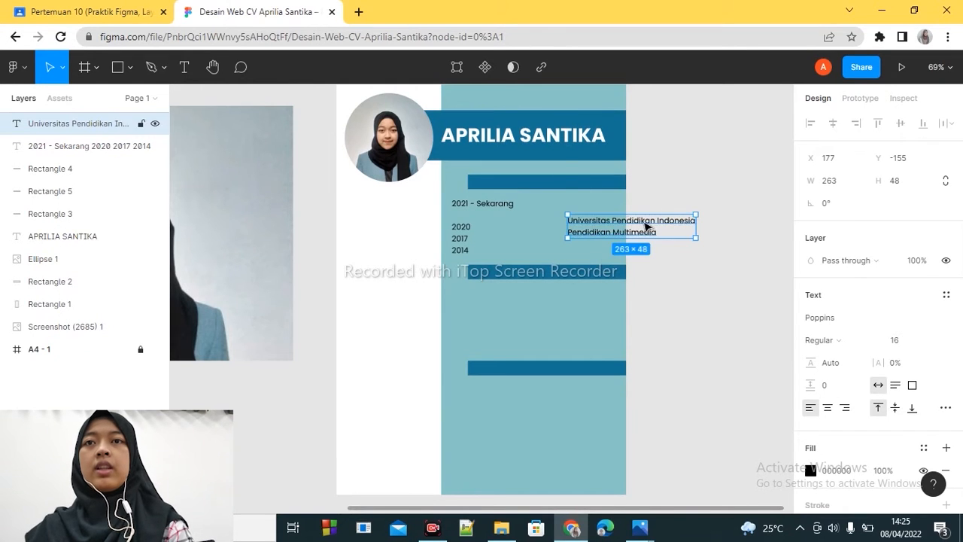
drag(645, 221, 589, 209)
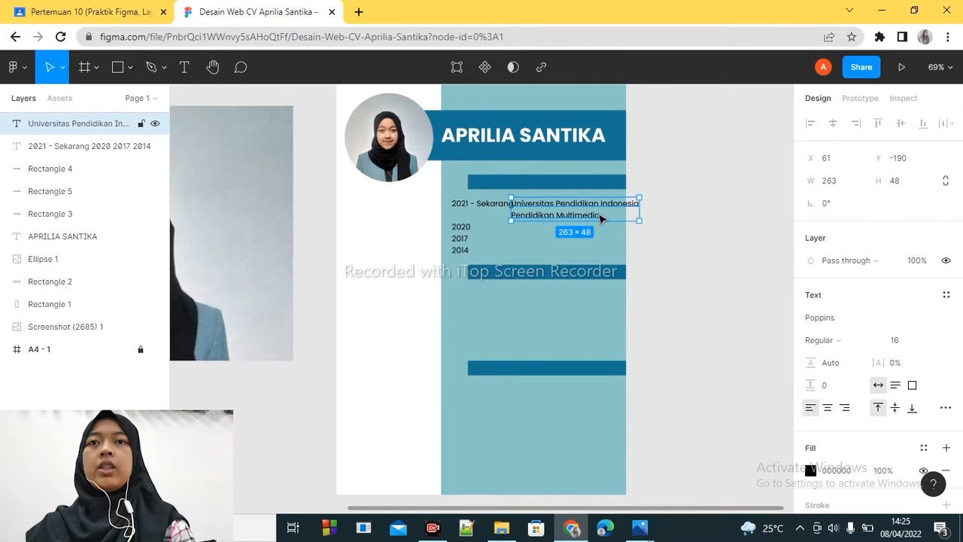
- Append the lines SMAN 1 Cileunyi, MTS Al - Musdariyah and SDN Pasir Impun to the school text
key(Right)
key(Return)
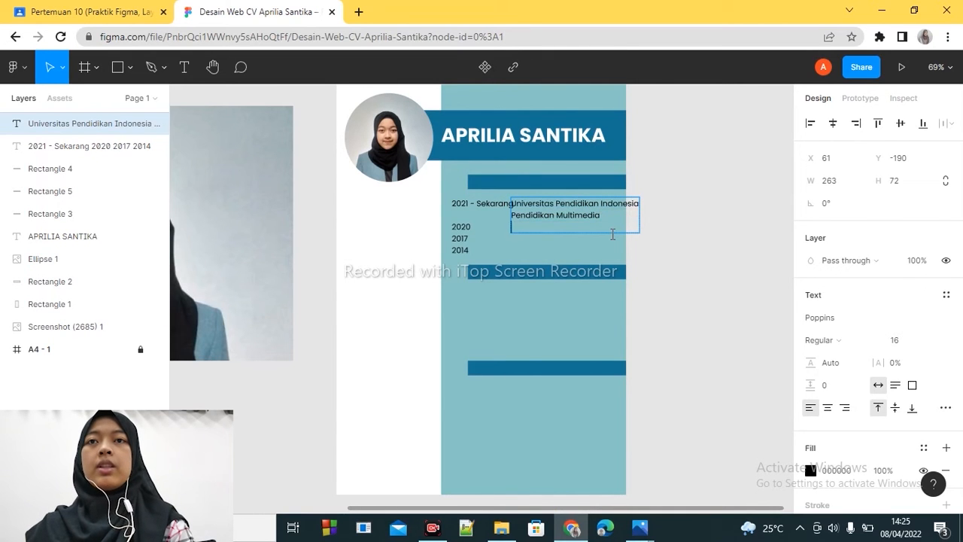
text(M)
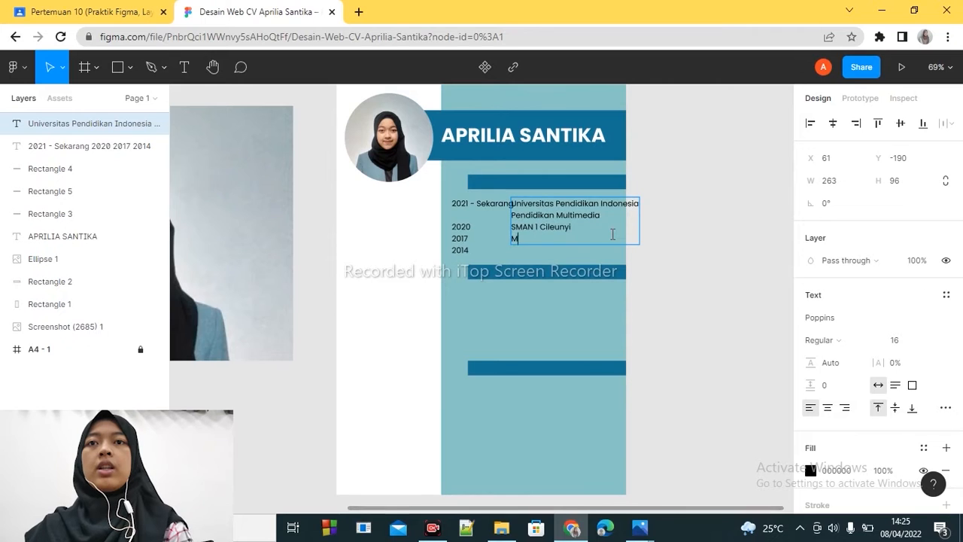
text(TS Al - Musdariyah)
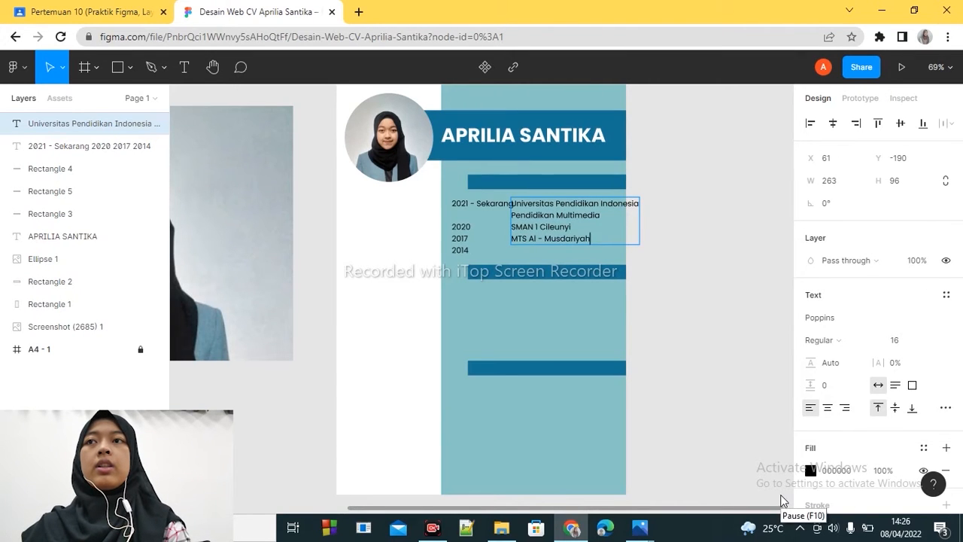
key(Return)
text(SDN Pasir Impun)
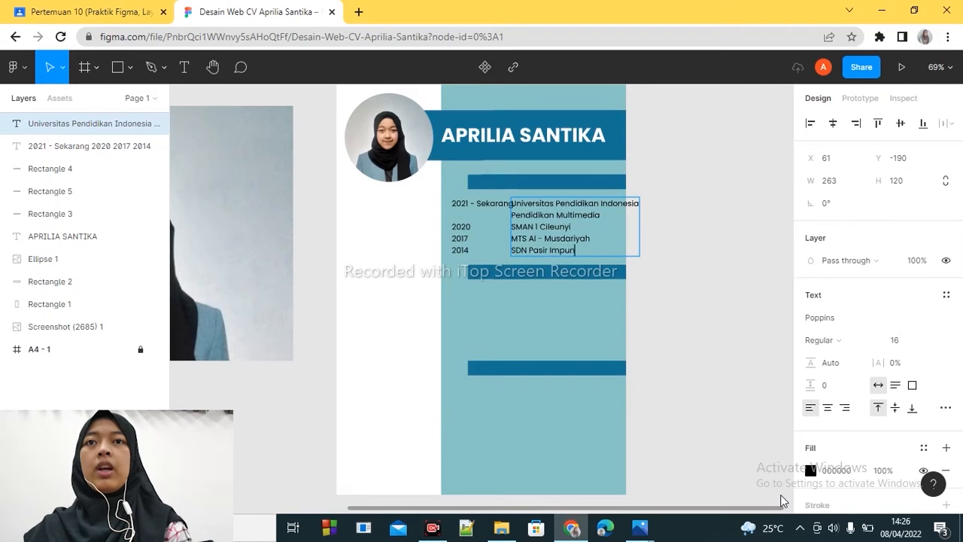
key(Escape)
- Set the font size of both the years text and the school text to 14
shift+click(465, 241)
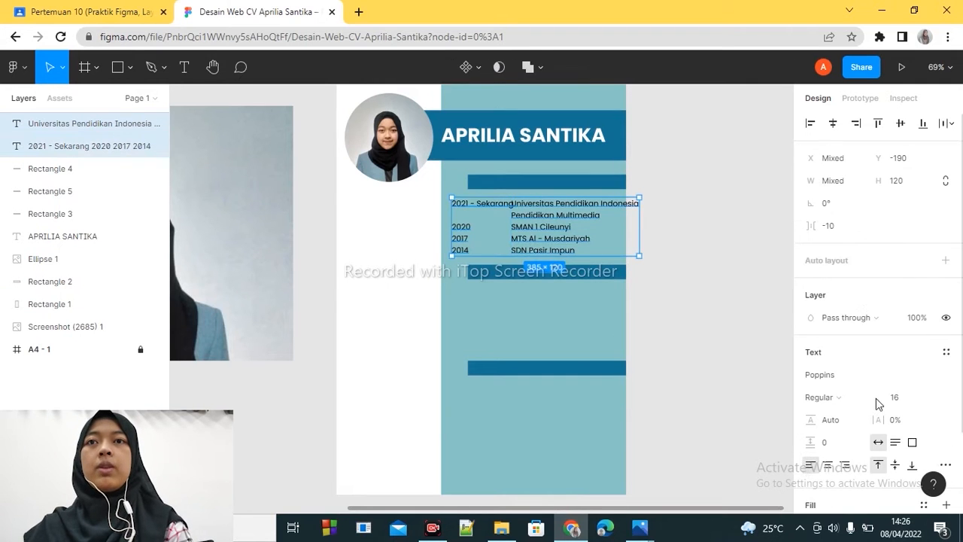
click(909, 400)
text(15)
key(Return)
text(14)
key(Return)
click(687, 320)
- Nudge the years text left and move the second section bar up slightly, closer to the education list
drag(471, 220, 467, 220)
click(652, 268)
drag(558, 269, 559, 261)
- Add a text reading Pendidikan beside the frame and set its weight to Bold
click(184, 70)
click(698, 206)
text(Pendidikan)
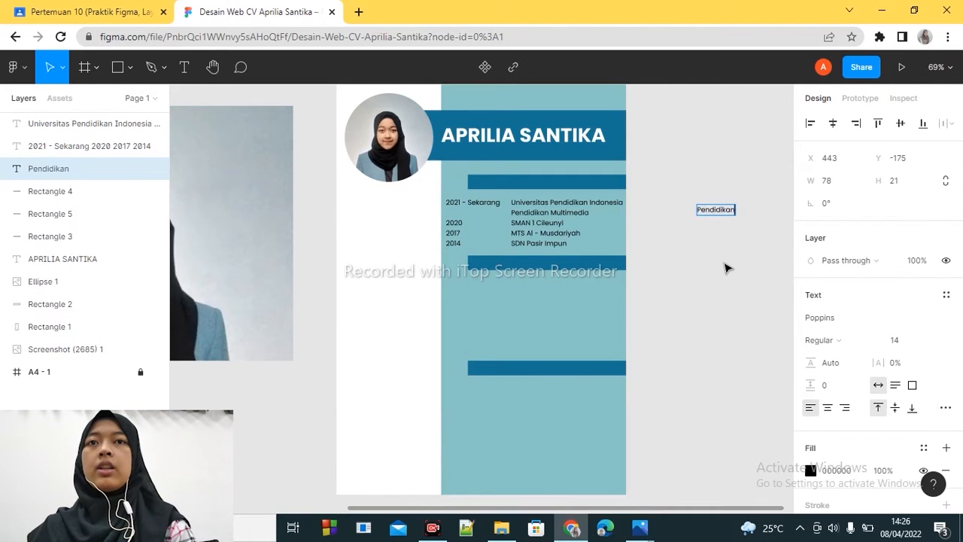
key(ctrl+a)
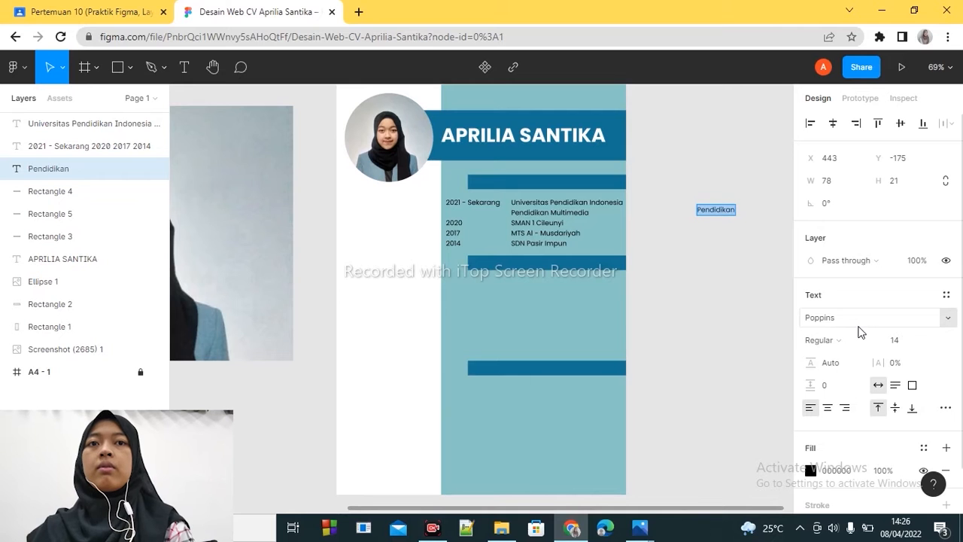
click(851, 339)
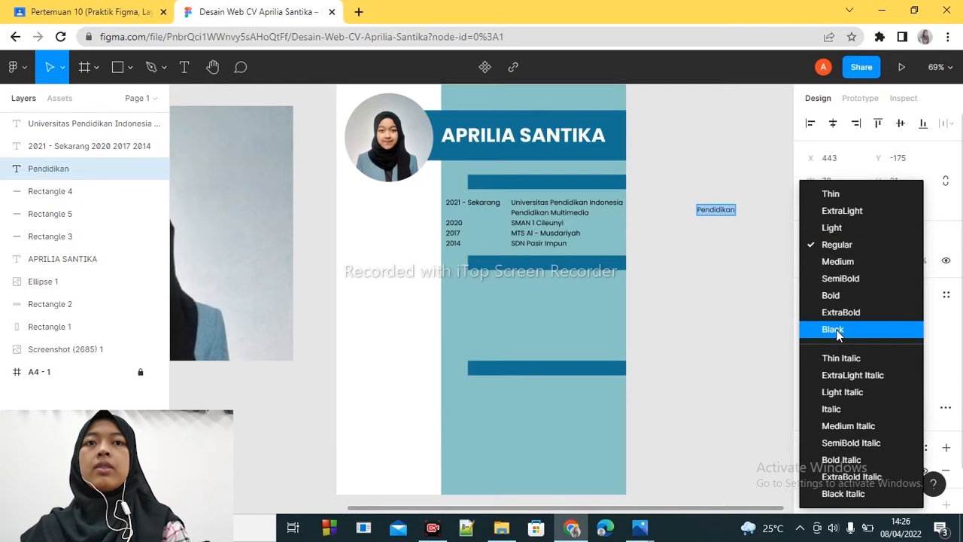
click(836, 331)
click(837, 340)
click(833, 296)
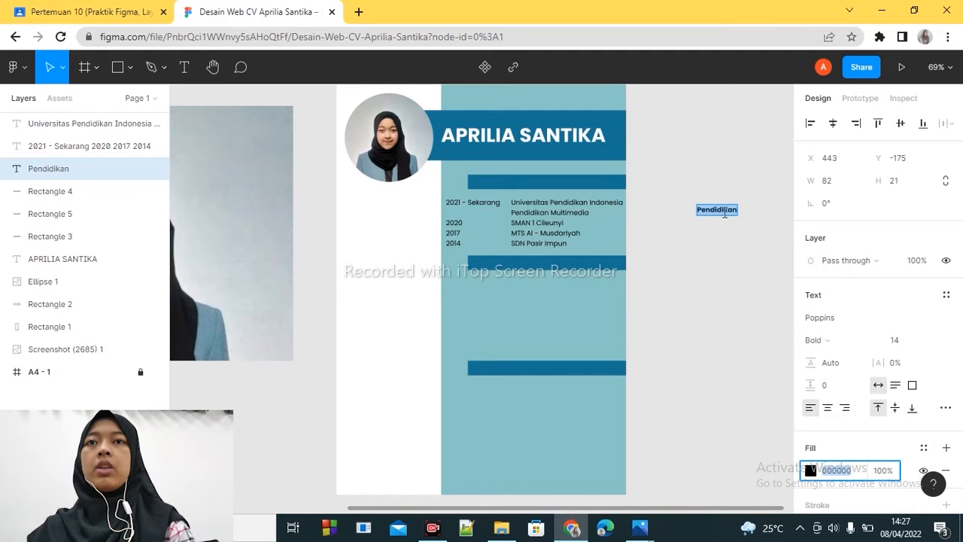
- Move the Pendidikan heading onto the first section bar and change its fill to white, FFFFFF
key(Escape)
drag(721, 214, 553, 188)
click(811, 470)
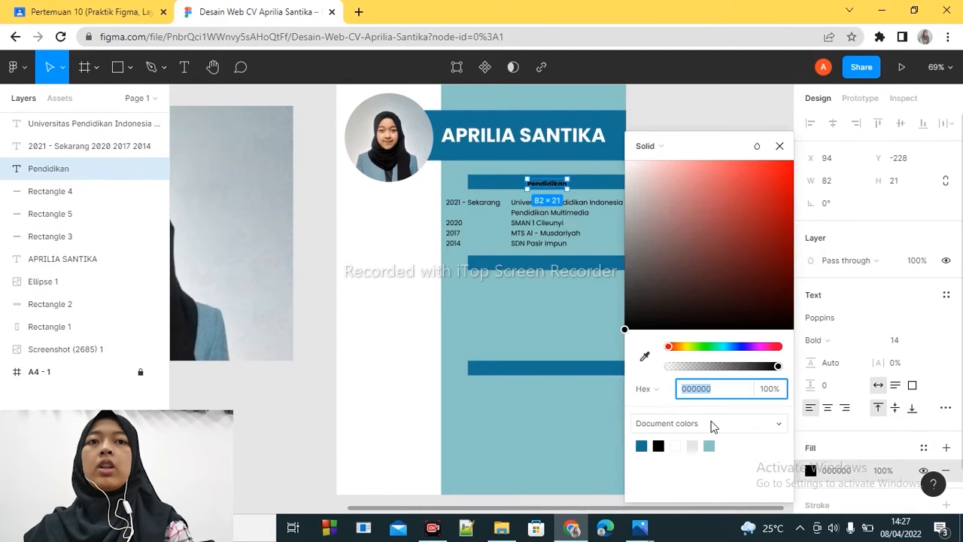
click(676, 446)
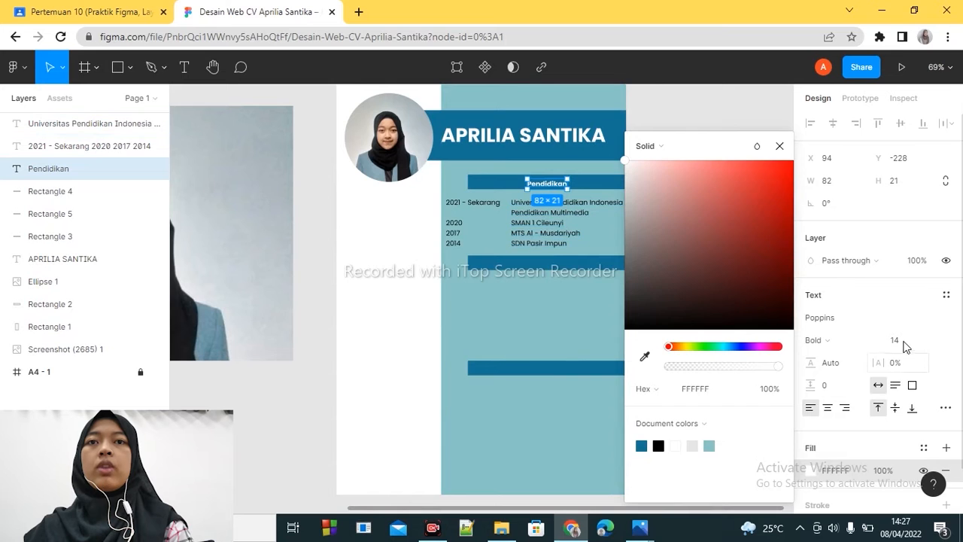
- Set the Pendidikan heading's font size to 24
click(903, 340)
click(931, 345)
click(915, 340)
click(931, 345)
click(929, 356)
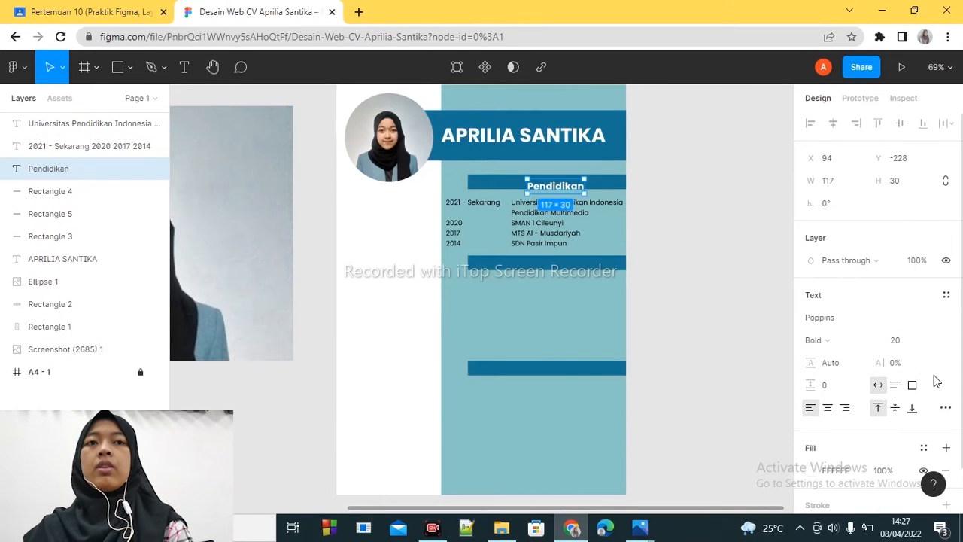
click(813, 471)
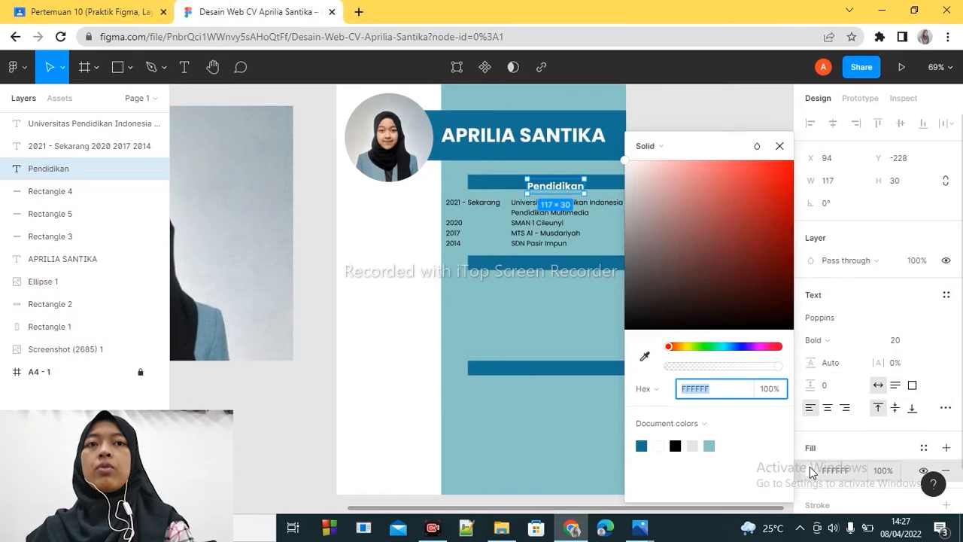
click(780, 146)
click(933, 341)
click(922, 374)
click(939, 343)
click(925, 322)
- Try to duplicate the Pendidikan heading onto the second section bar
drag(572, 192, 561, 267)
key(ctrl+c)
key(ctrl+v)
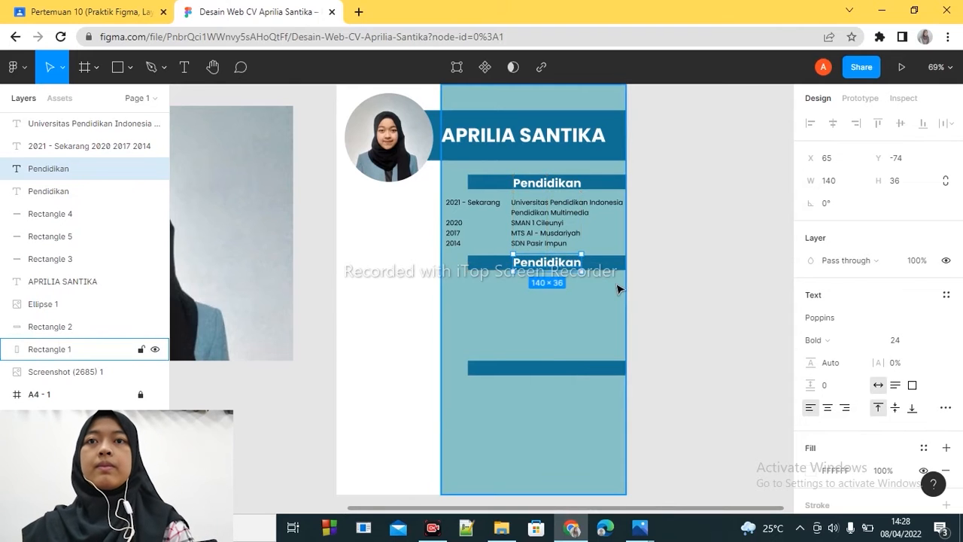
key(ctrl+z)
key(ctrl+z)
- Centre the Pendidikan heading on the first section bar
drag(561, 192, 547, 187)
- Change the A4 frame's layout grid from a uniform grid to columns and set the count to 16
click(54, 374)
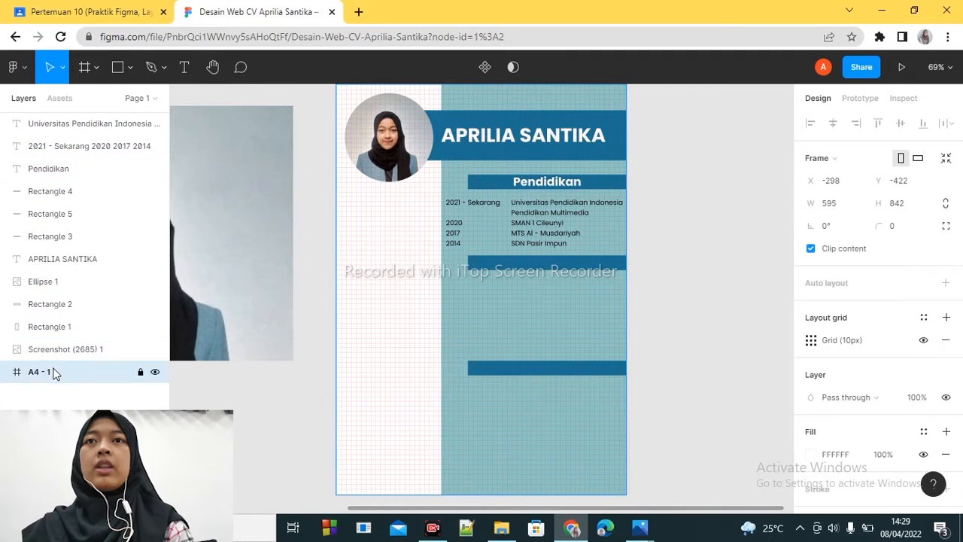
click(812, 339)
click(646, 340)
click(662, 360)
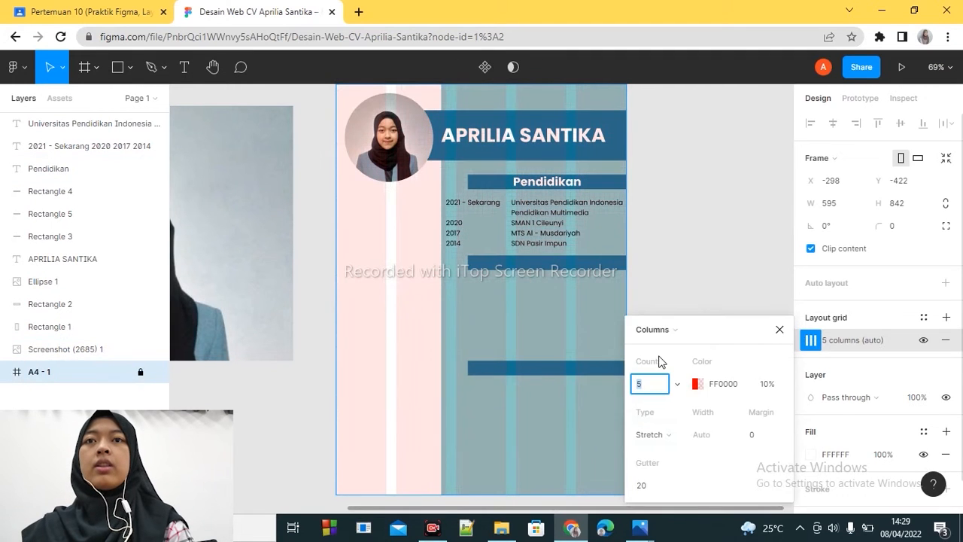
text(16)
key(Return)
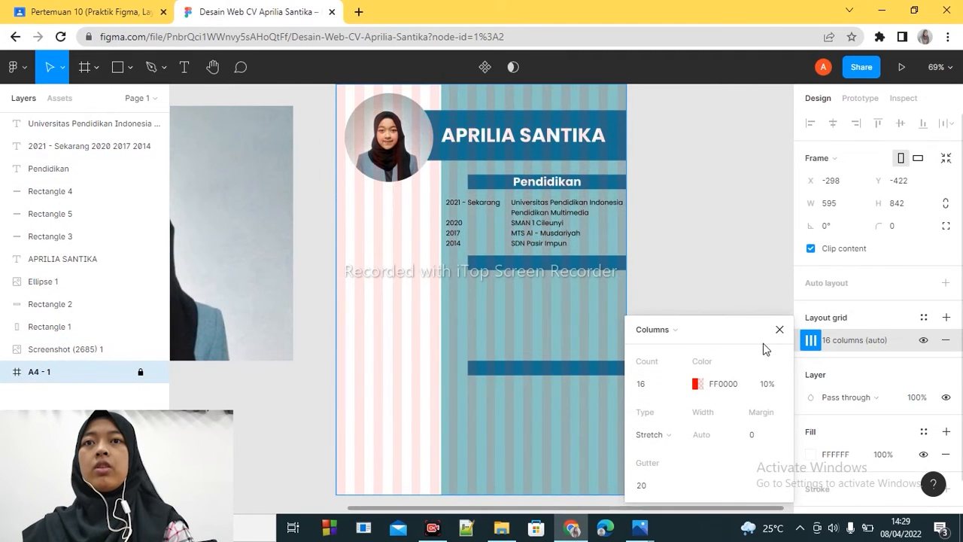
click(780, 329)
- Duplicate the Pendidikan heading onto the second section bar
click(563, 186)
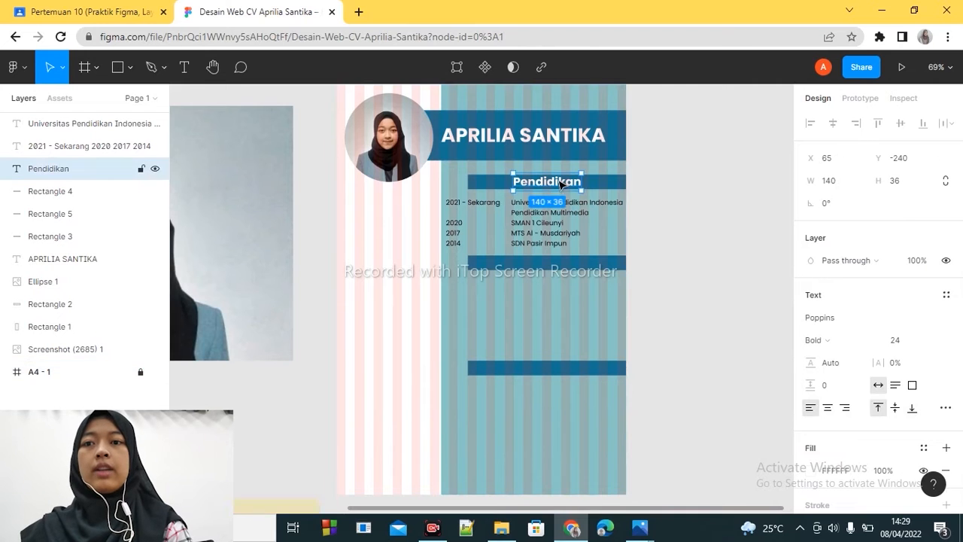
key(ctrl+c)
key(ctrl+v)
drag(562, 187, 563, 266)
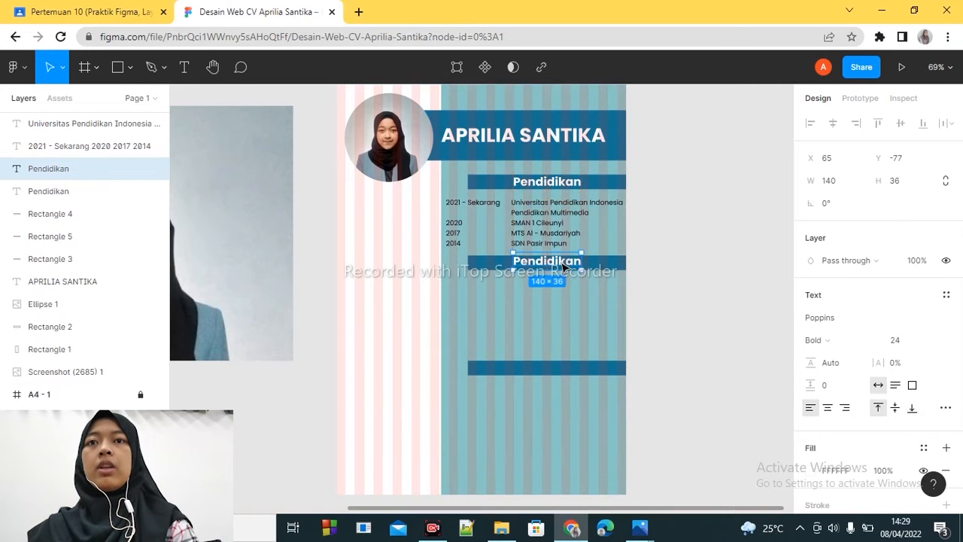
- Change the duplicated heading's text to "Organisasi" and centre it on the second section bar
double_click(563, 264)
text(Organisai)
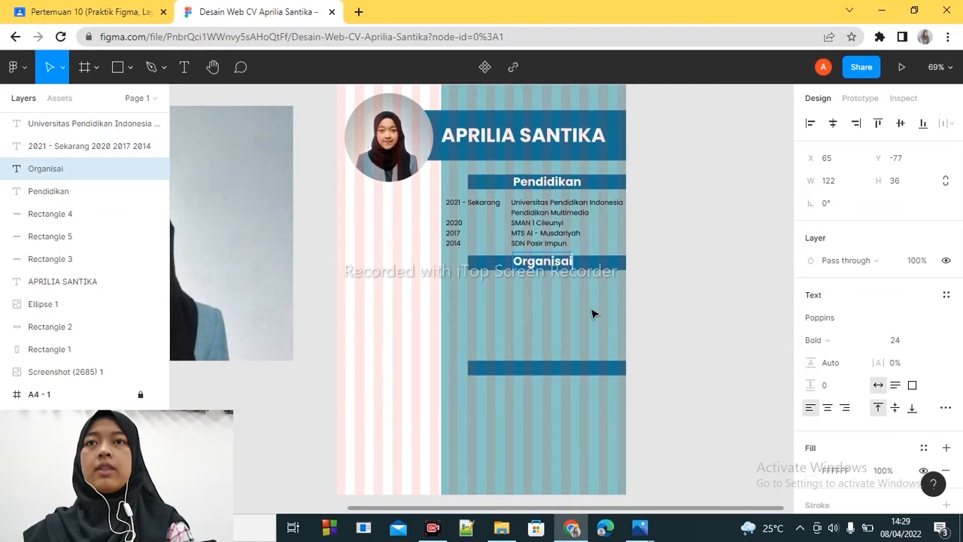
text(si)
key(Escape)
drag(560, 267, 558, 266)
click(541, 199)
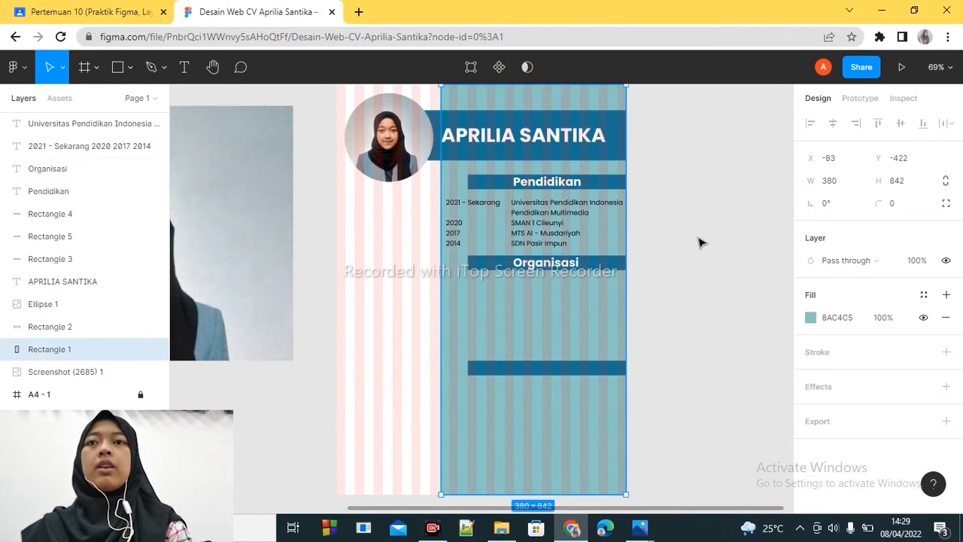
click(699, 239)
- Duplicate the education years text block into the area below the Organisasi bar
click(456, 222)
key(ctrl+c)
key(ctrl+v)
drag(458, 223, 462, 301)
- Nudge the original education years and school list horizontally, placing the years block at X -75
shift+click(460, 224)
key(Right)
key(Right)
key(Right)
key(Right)
key(Right)
click(535, 226)
key(Left)
key(Left)
key(Left)
key(Left)
key(Left)
key(Left)
key(Left)
key(Left)
key(Left)
key(Left)
click(673, 277)
drag(555, 245, 559, 247)
shift+click(567, 236)
shift+click(568, 236)
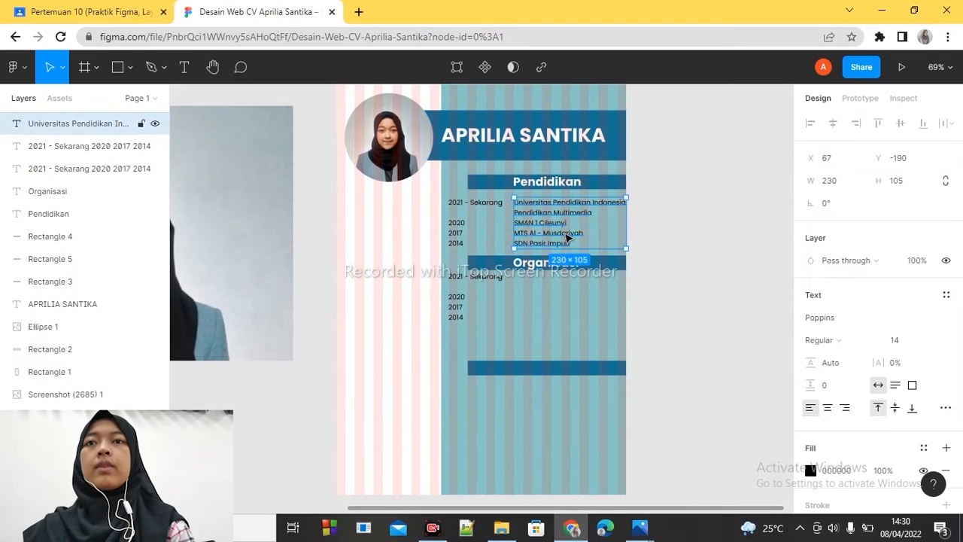
shift+click(463, 233)
drag(462, 233, 462, 233)
key(Left)
key(Left)
key(Left)
key(Left)
key(Left)
key(Left)
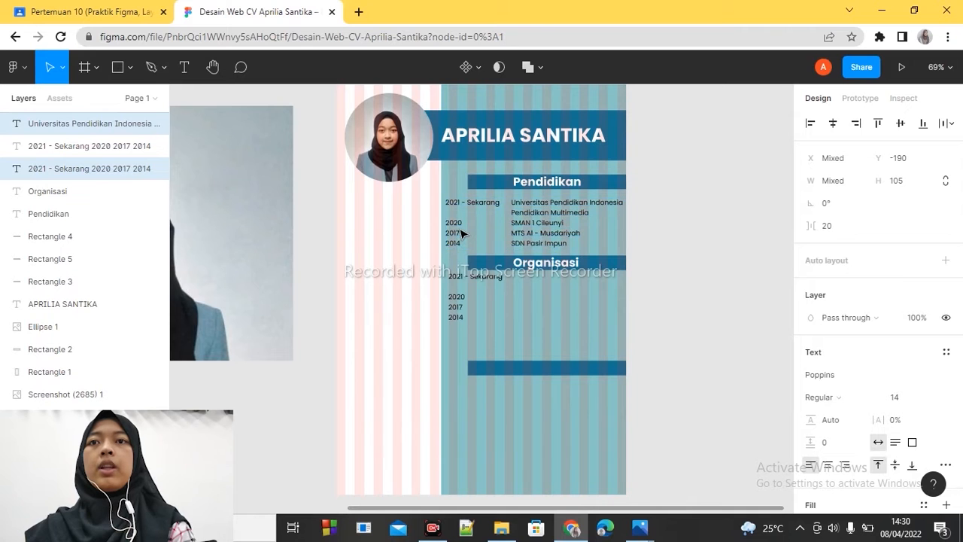
- Shift the copied years block under Organisasi to X -75, in line with the education years above
click(458, 288)
click(456, 310)
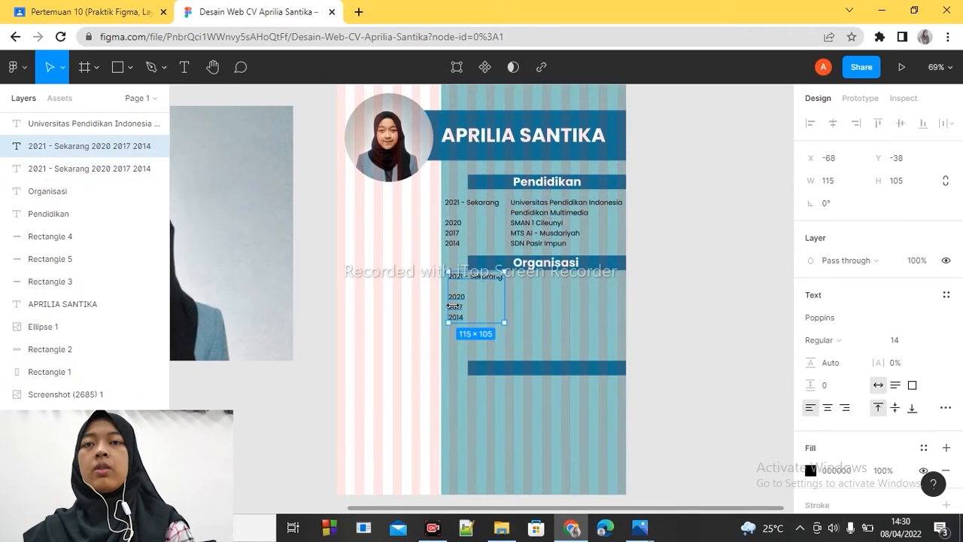
key(Left)
key(Left)
key(Left)
key(Left)
key(Left)
key(Left)
key(Left)
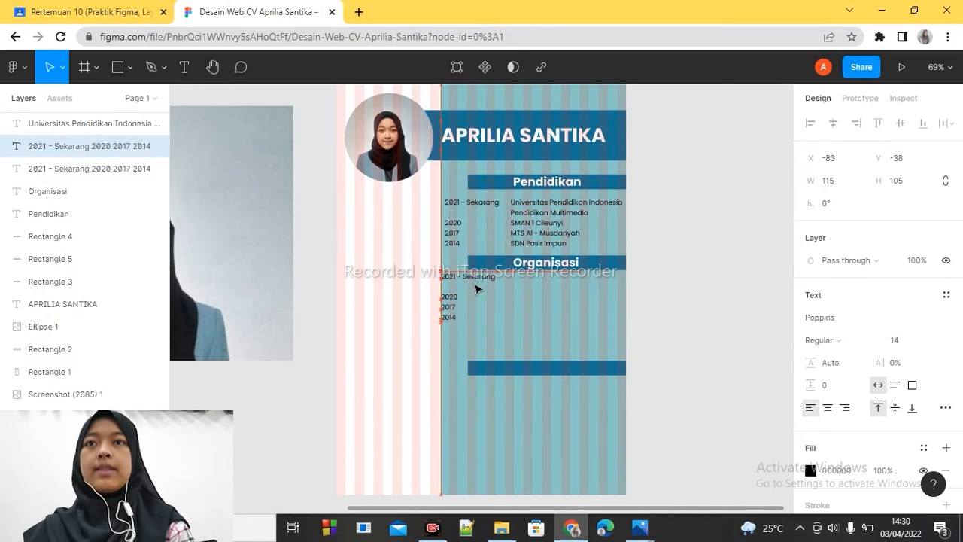
- Duplicate the school list beside the copied years block under the Organisasi bar
click(566, 213)
key(ctrl+c)
key(ctrl+v)
drag(566, 240, 564, 318)
- Delete 2020, 2017 and 2014 from the copied years block, keeping only "2021 - Sekarang"
click(468, 316)
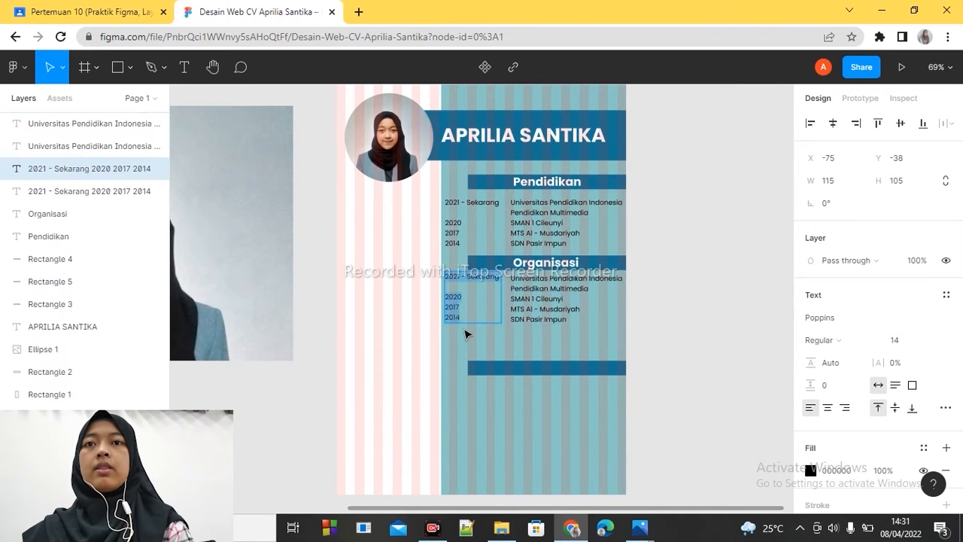
click(465, 319)
key(BackSpace)
key(BackSpace)
key(BackSpace)
key(BackSpace)
key(BackSpace)
key(BackSpace)
key(BackSpace)
key(BackSpace)
key(BackSpace)
key(BackSpace)
key(BackSpace)
key(BackSpace)
key(BackSpace)
key(BackSpace)
key(BackSpace)
key(BackSpace)
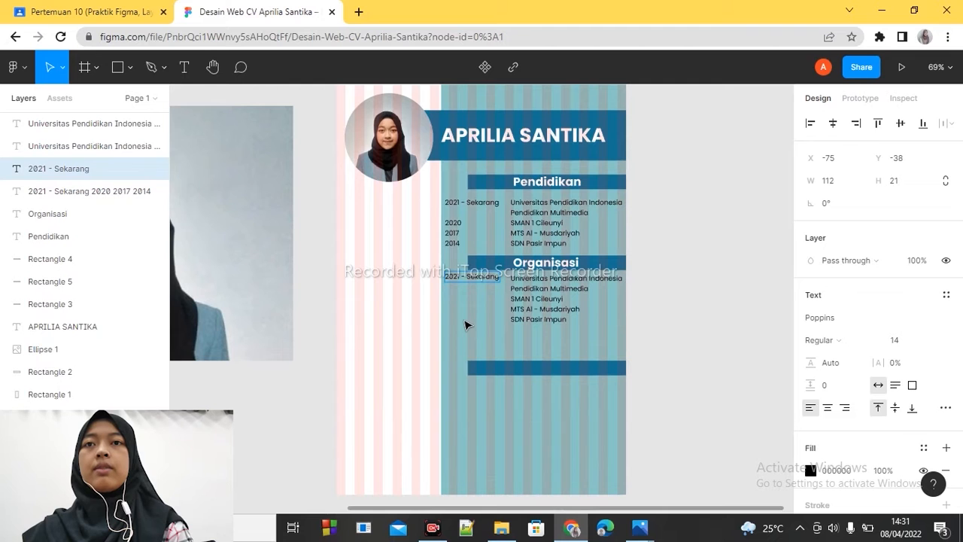
- Replace the copied school list under Organisasi with "Content Creative PT Pelopor Pendidikan" and "Boosternesia" on a second line
double_click(554, 300)
drag(581, 322, 512, 279)
text(Un)
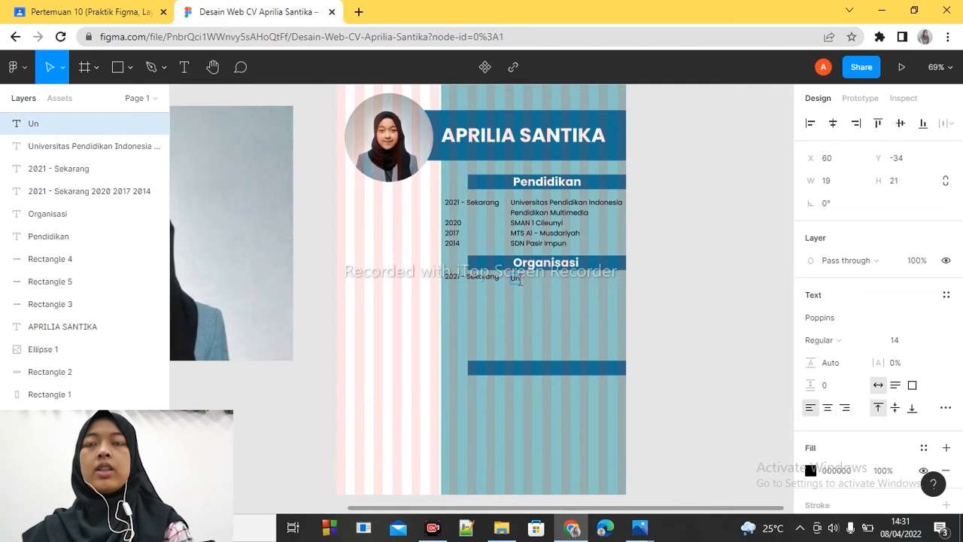
key(BackSpace)
key(BackSpace)
text(Content Creative)
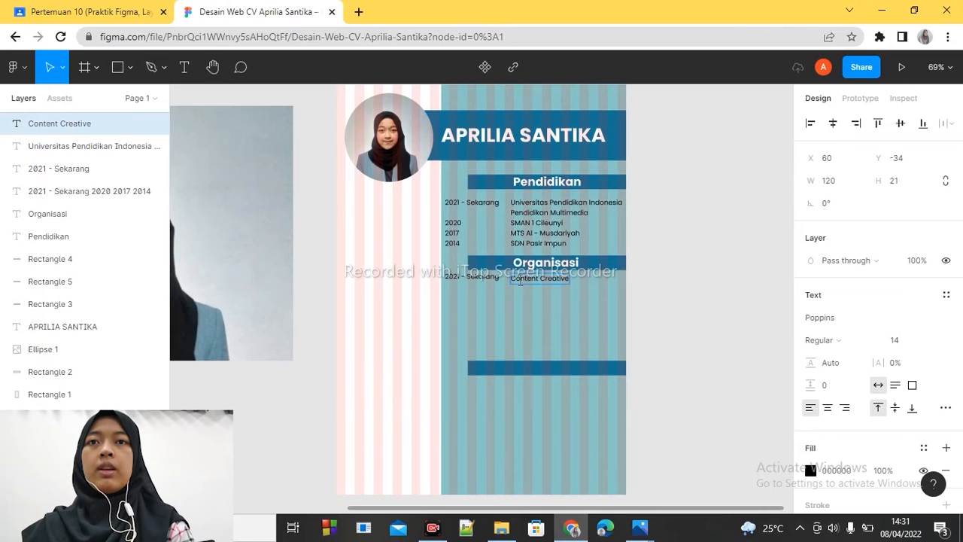
text( PT Pelopor)
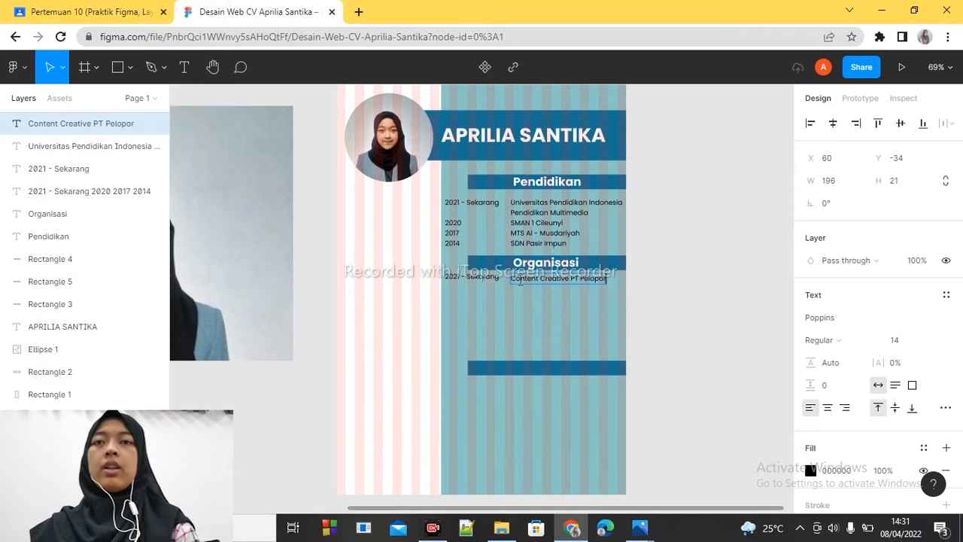
text( Pendidikan)
key(Return)
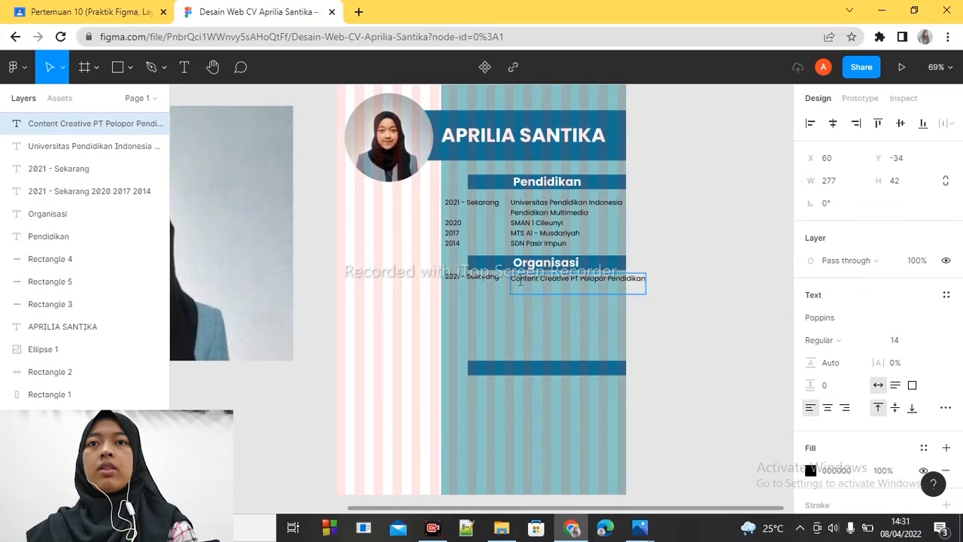
text(Boosternesia)
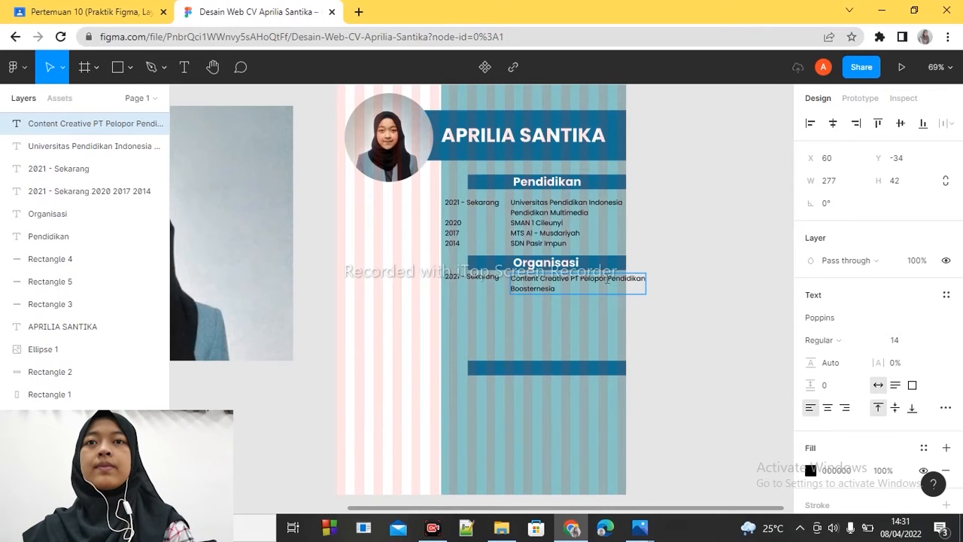
- Rebreak the Organisasi entry so its second line reads "Pendidikan Boosternesia"
key(Return)
key(Down)
key(BackSpace)
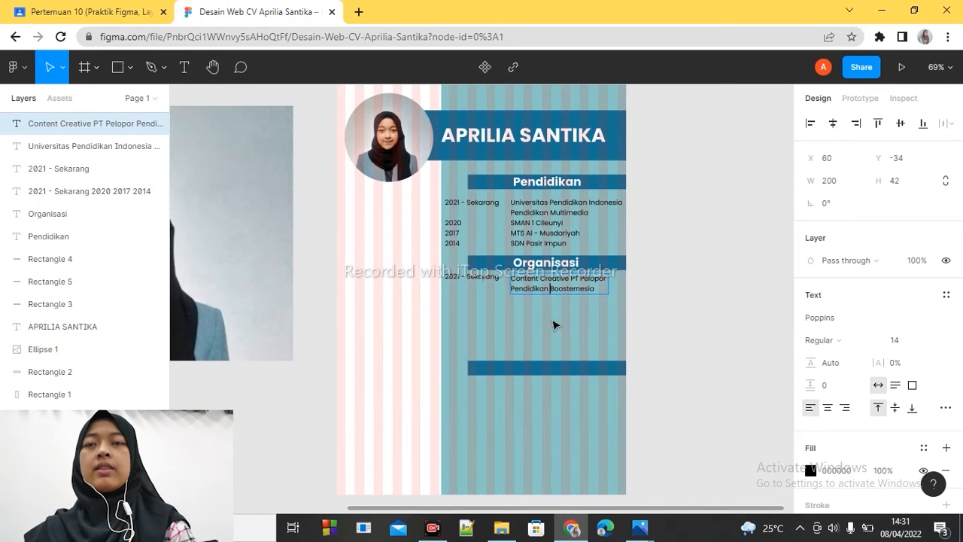
- Add the line "Voluunteer Bosternesia" to the Organisasi text and correct "Boosternesia" above it to "Bosternesia"
key(Return)
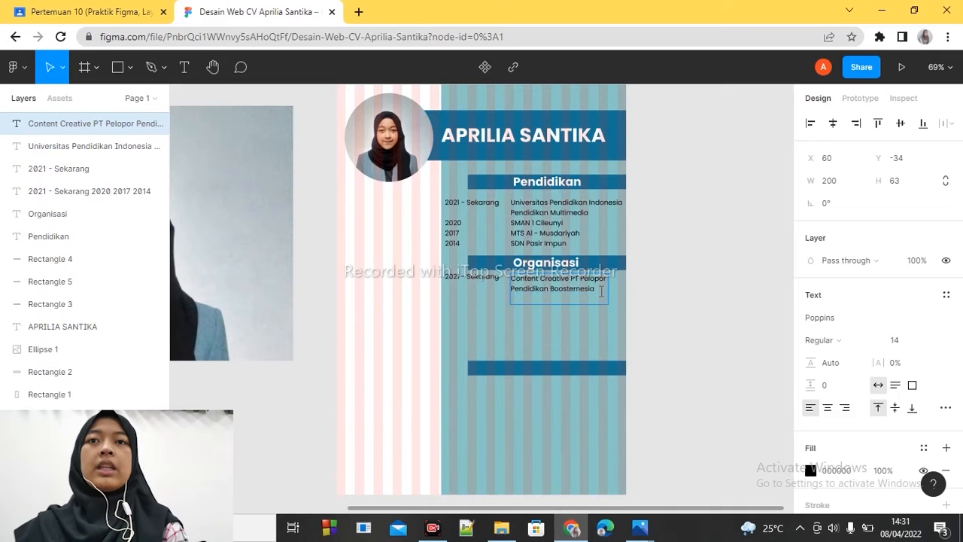
text(Voluunteer)
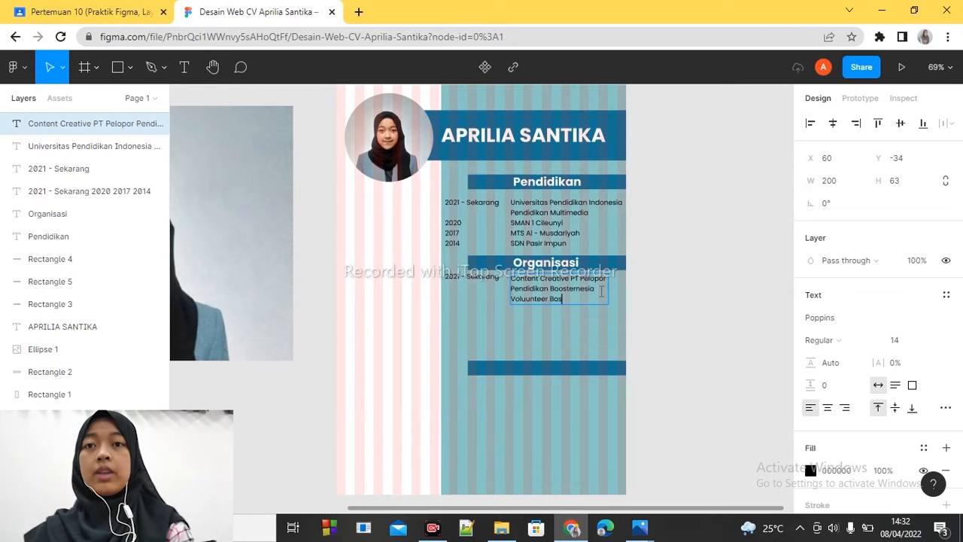
text( Bo)
key(Up)
key(Right)
key(BackSpace)
key(Down)
text(sternesia )
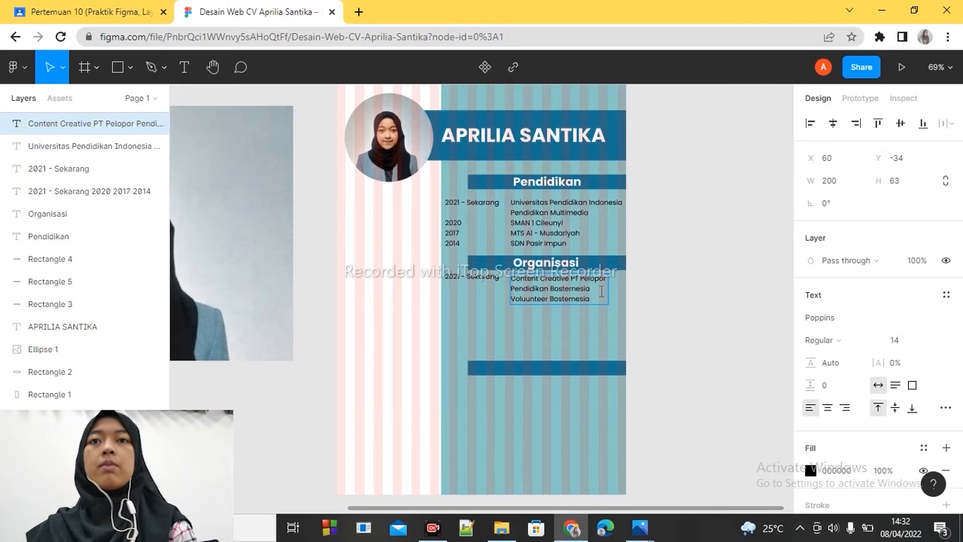
text(Englisnesi)
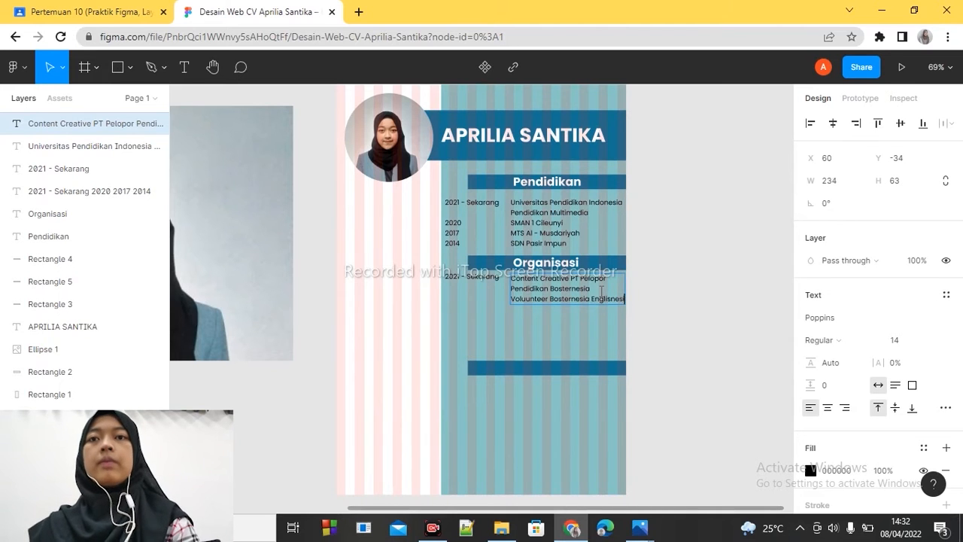
key(BackSpace)
key(BackSpace)
key(BackSpace)
key(BackSpace)
key(BackSpace)
key(BackSpace)
key(BackSpace)
key(BackSpace)
key(BackSpace)
key(BackSpace)
key(Return)
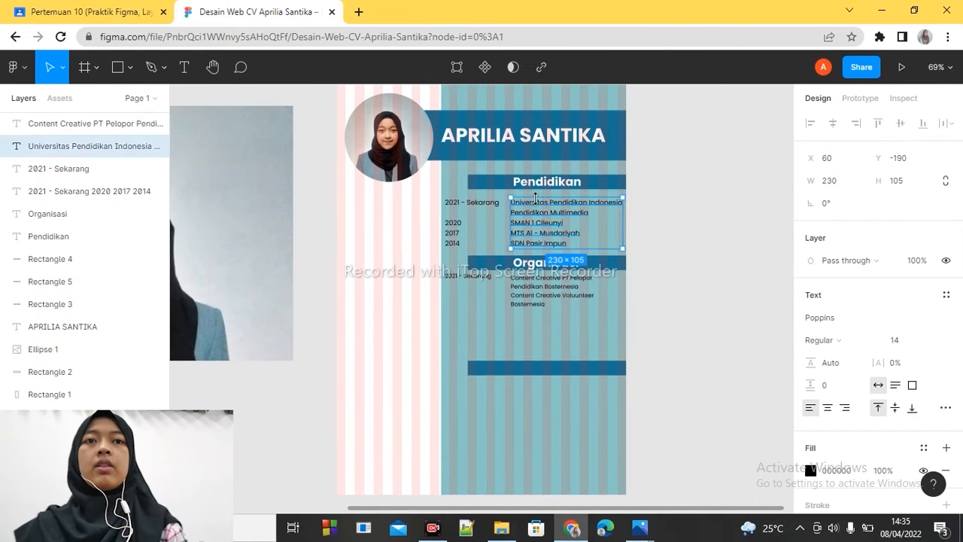
- Set the font size of all four years and description text blocks under Pendidikan and Organisasi to 13
click(466, 225)
shift+click(557, 225)
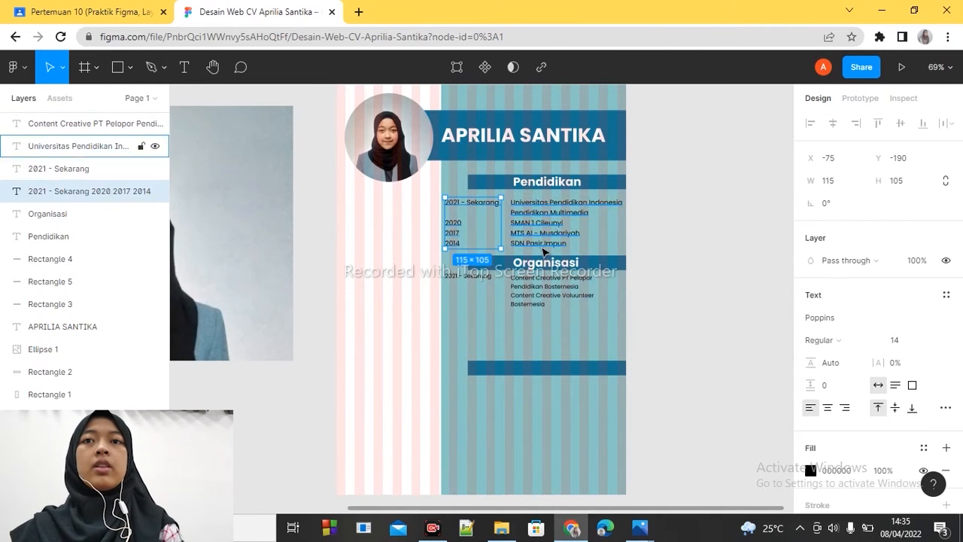
shift+click(549, 295)
shift+click(469, 276)
click(930, 341)
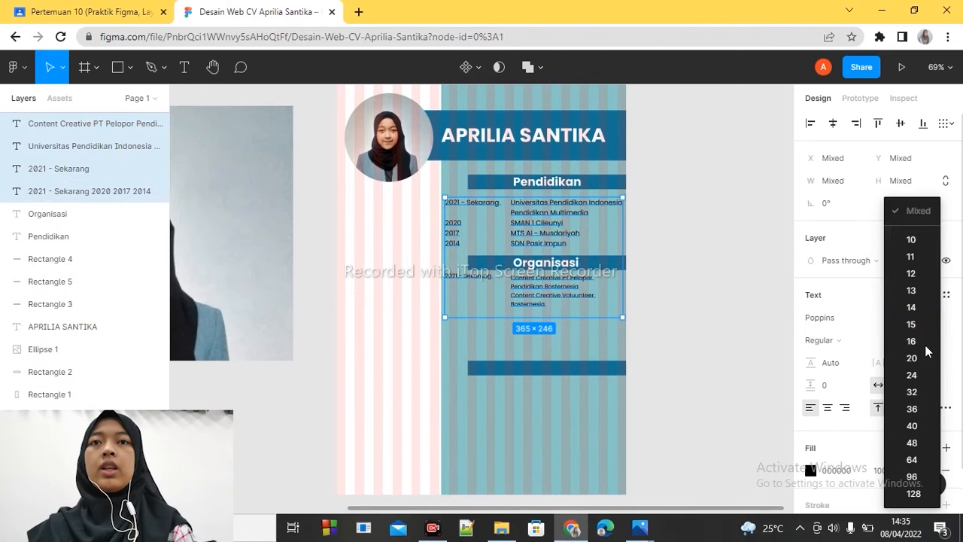
click(913, 307)
click(910, 341)
click(931, 342)
click(910, 292)
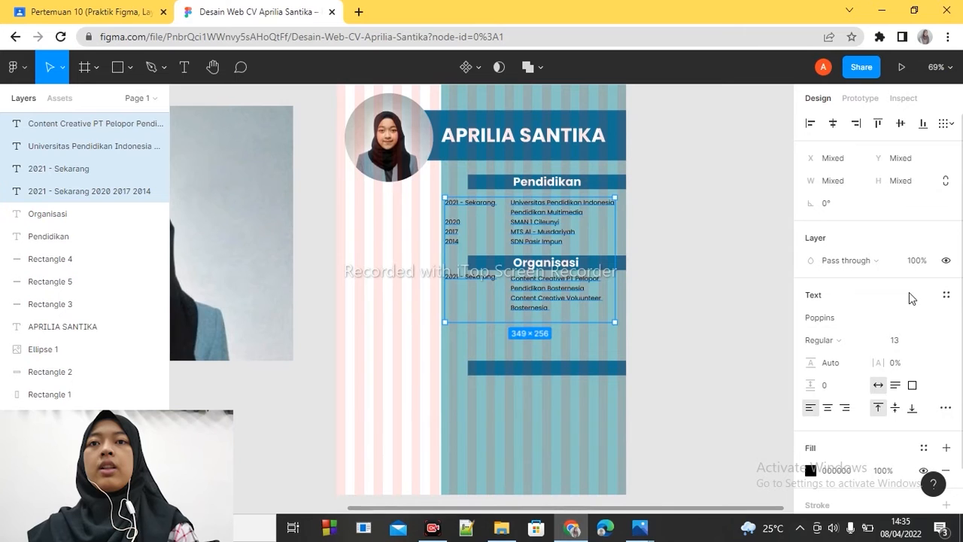
click(673, 331)
- Add "Graphic Design Voluunteer Mengelola Emosi (ME)" to the Organisasi list, breaking the line before "Mengelola"
click(516, 308)
double_click(535, 316)
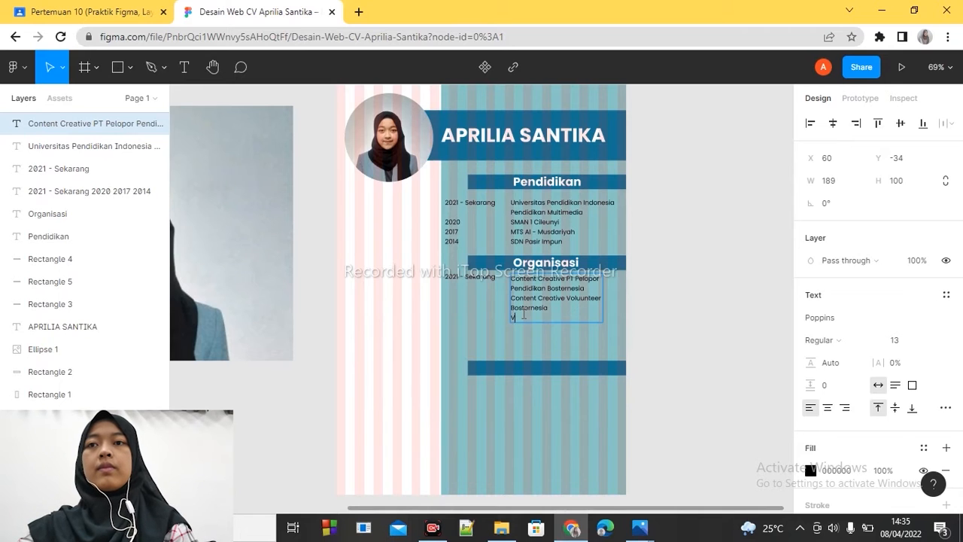
text(Graphic Desi)
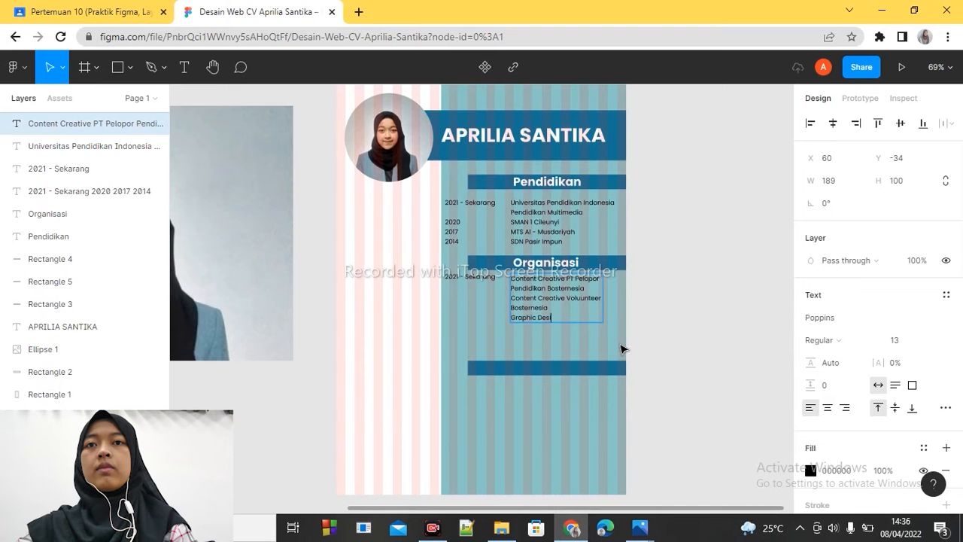
text(gn V)
text(olunteer Menge)
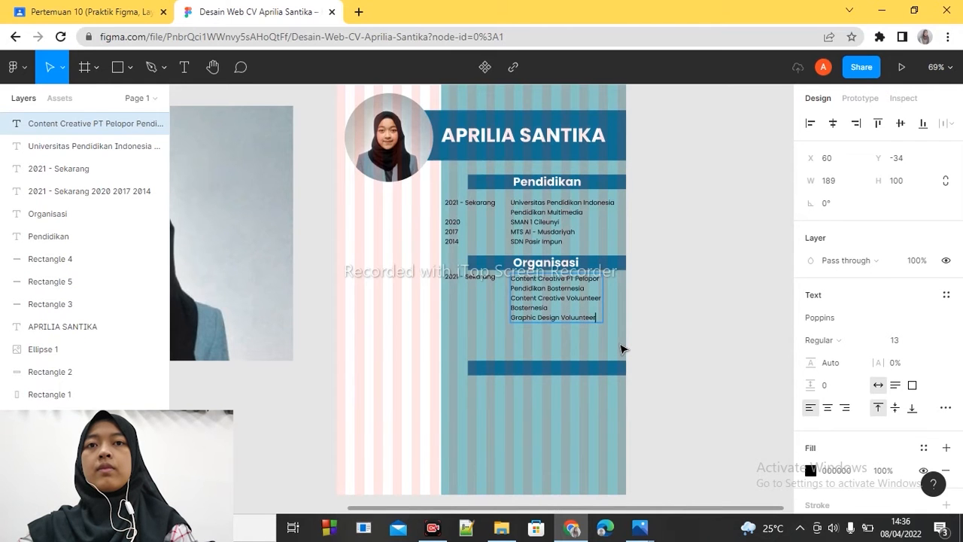
text(lola Emosi (ME))
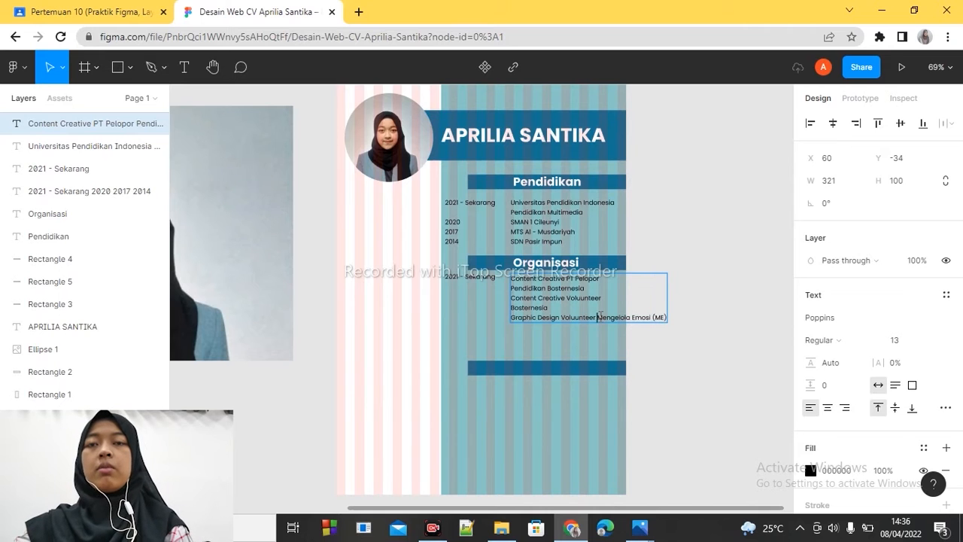
click(598, 317)
key(Return)
key(Return)
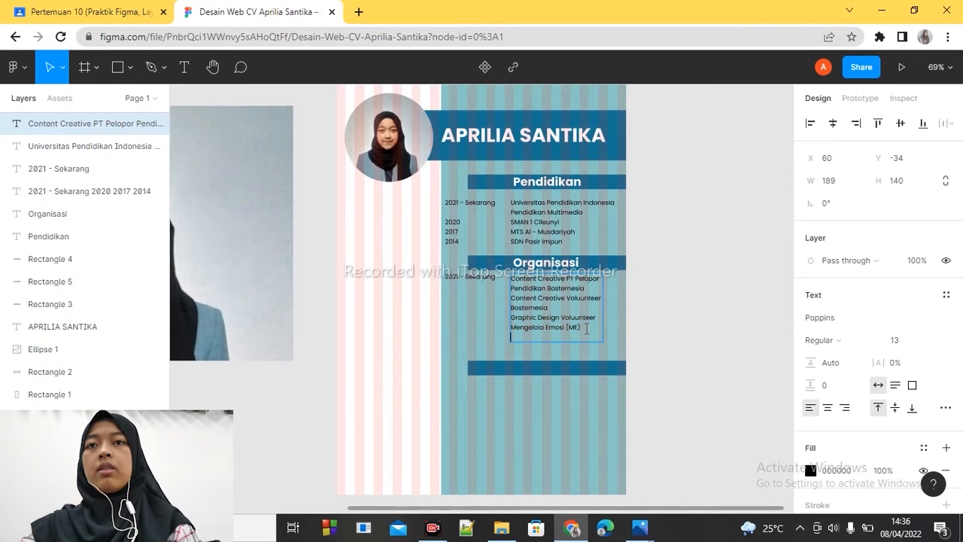
- Add the lines "Voluunter Disability Awarness Week" and "Staff Advokasi dan" to the Organisasi list
text(Voluunter Disability Awa)
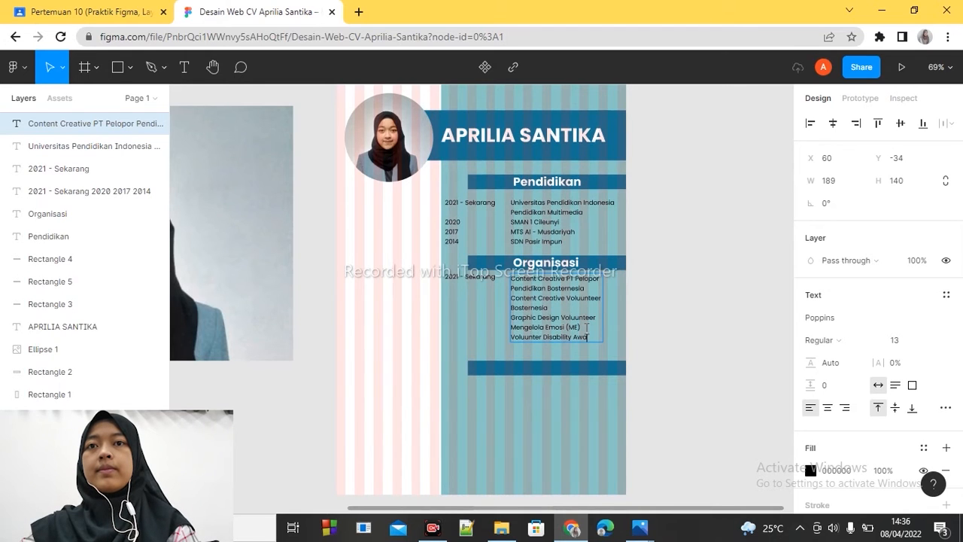
text(rness Week)
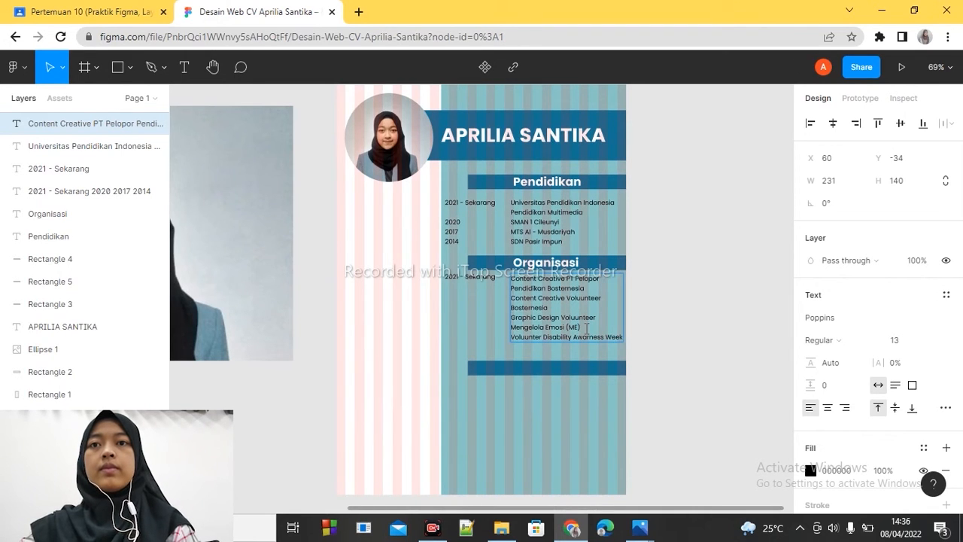
key(Return)
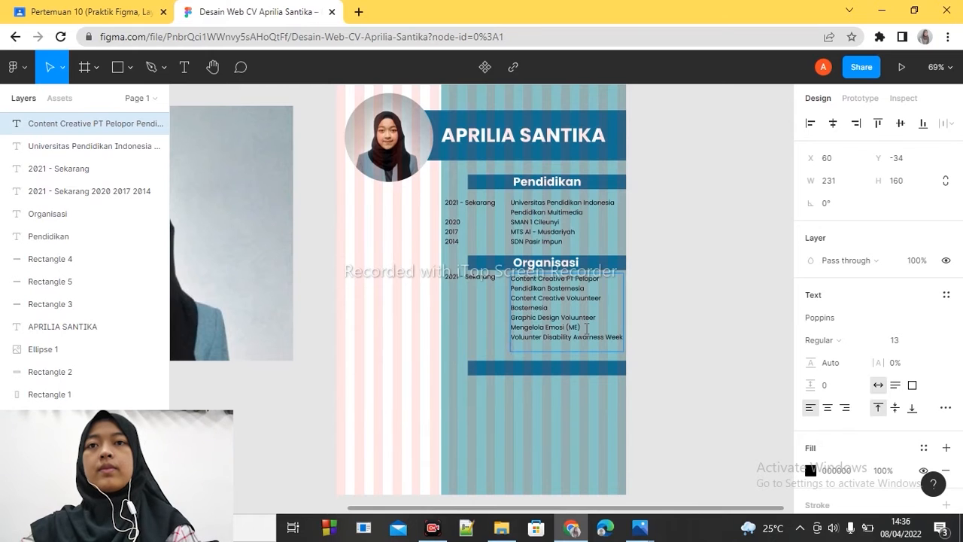
text(Staff Advokasi dan)
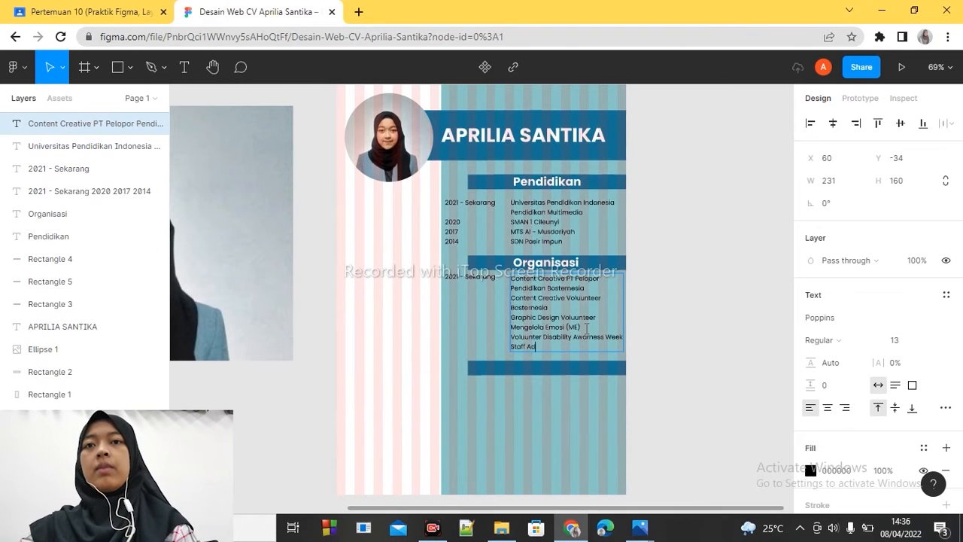
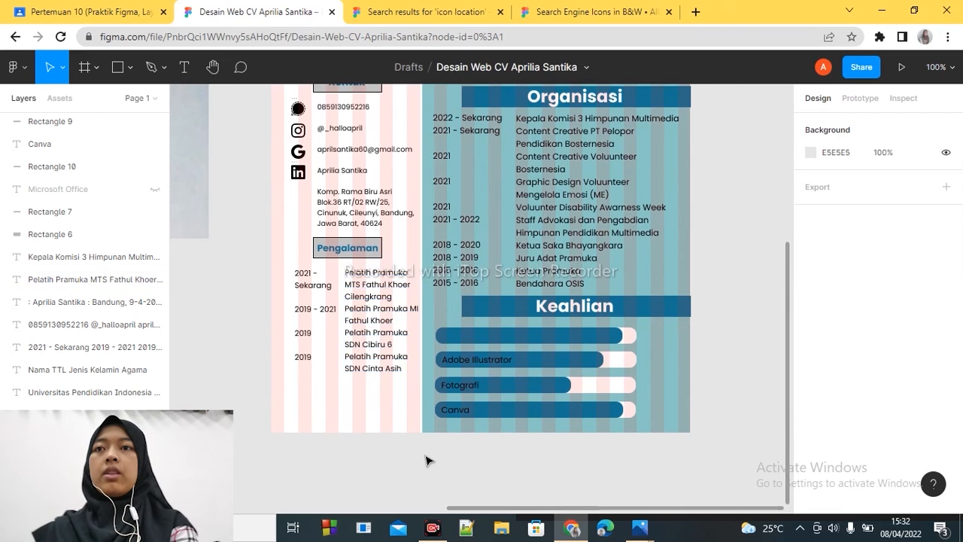
- Open the Contact Icons file from the "icon location" community file results and duplicate it to the drafts
scroll(789, 421, up, 5)
click(407, 12)
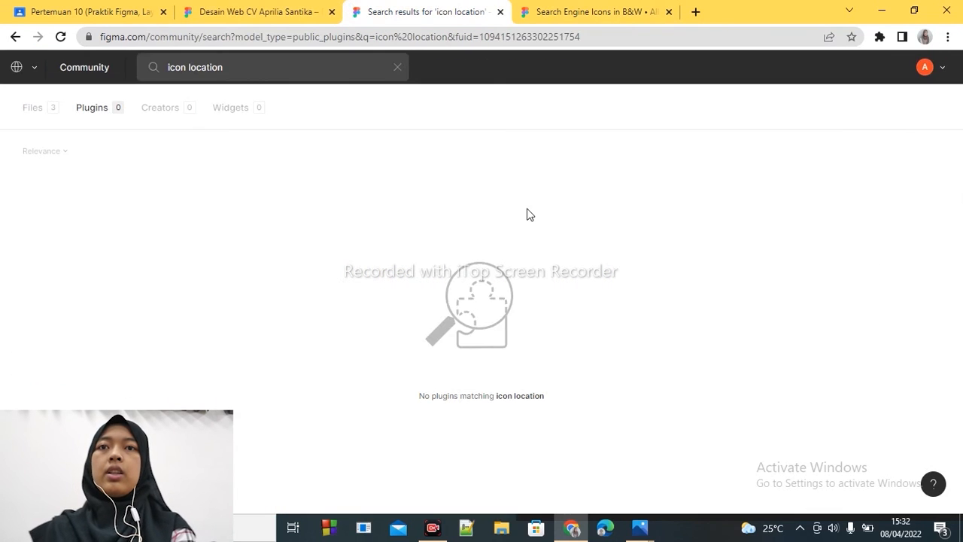
click(34, 108)
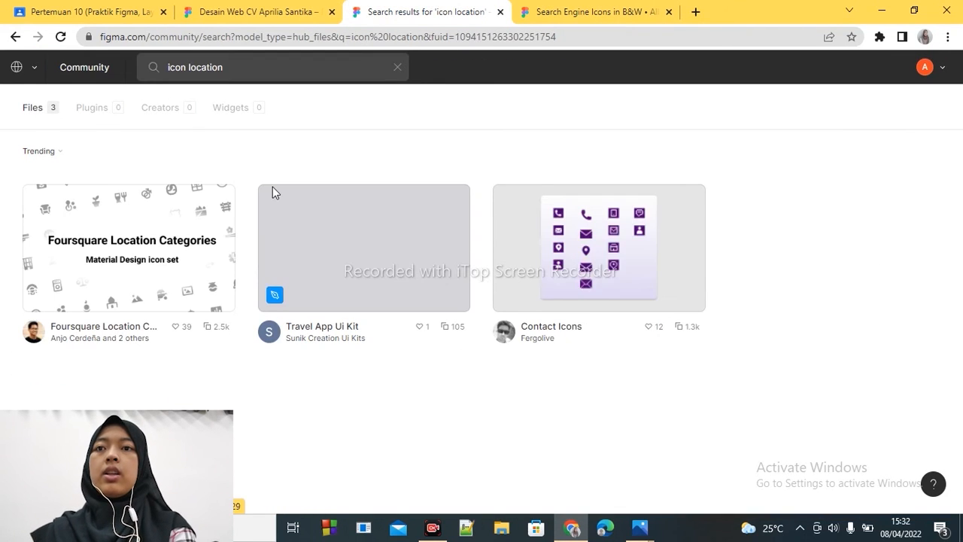
click(651, 261)
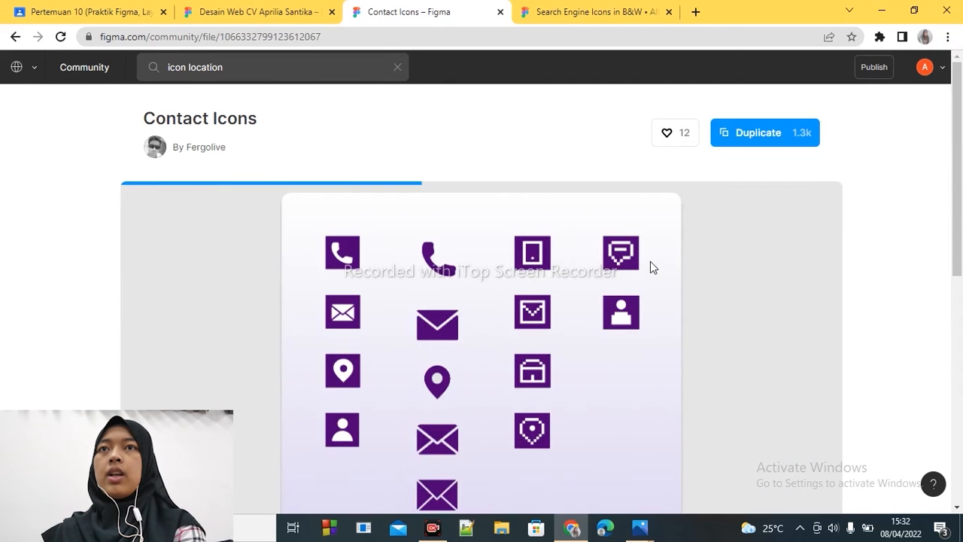
click(796, 145)
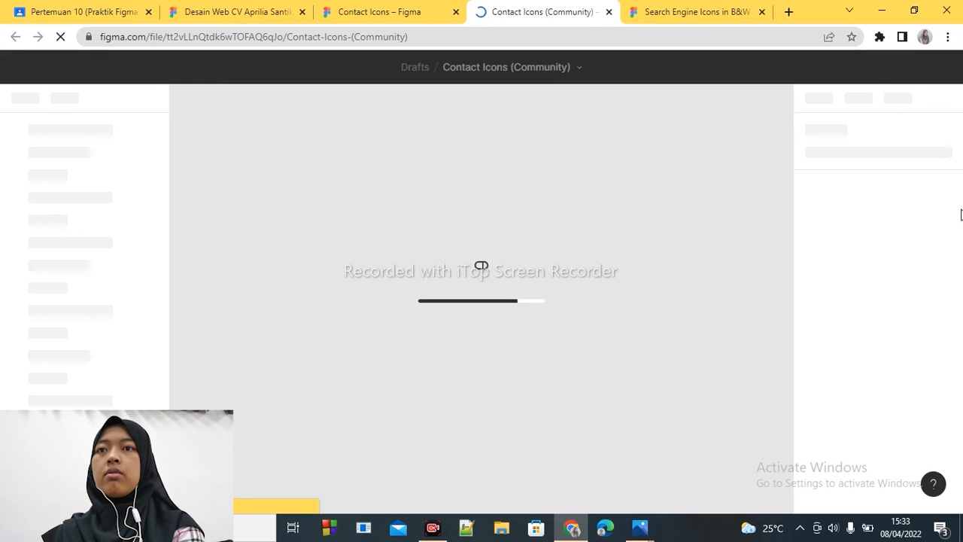
- Copy the standalone purple map-pin icon from the Contact Icons file into the CV design and place it beside the address under Kontak
right_click(430, 310)
click(371, 332)
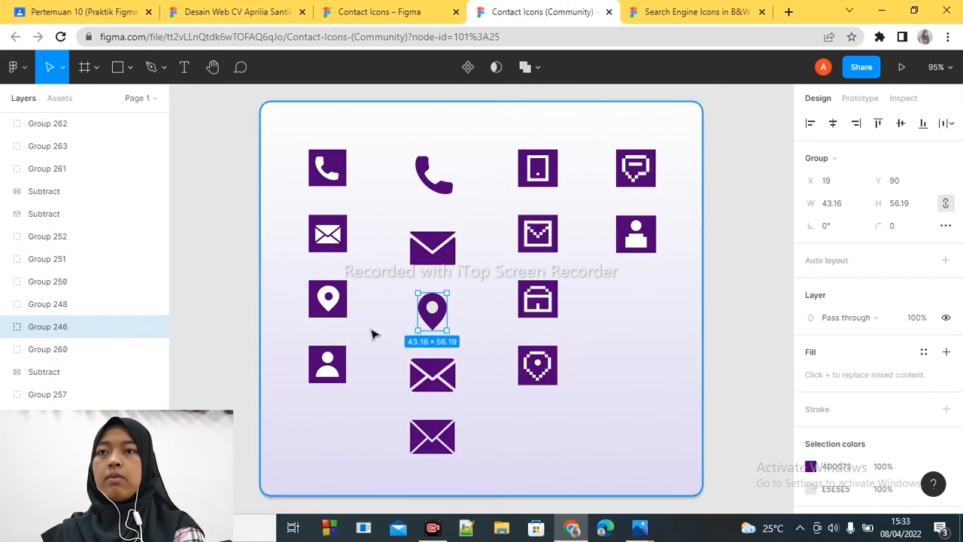
click(226, 12)
key(ctrl+v)
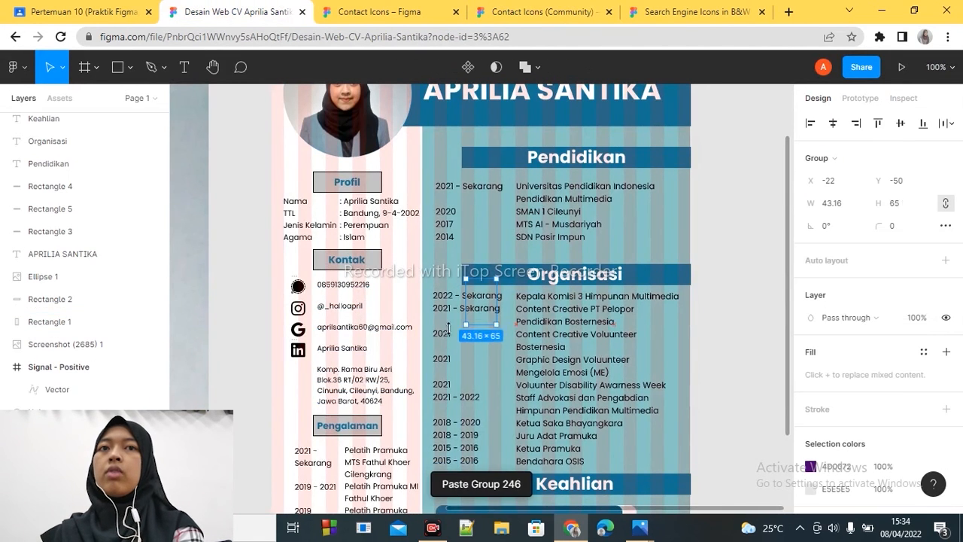
drag(485, 292, 314, 382)
- Recolour the map-pin icon black (000000) and scale it proportionally to a width of 20 beside the address
click(810, 467)
click(648, 441)
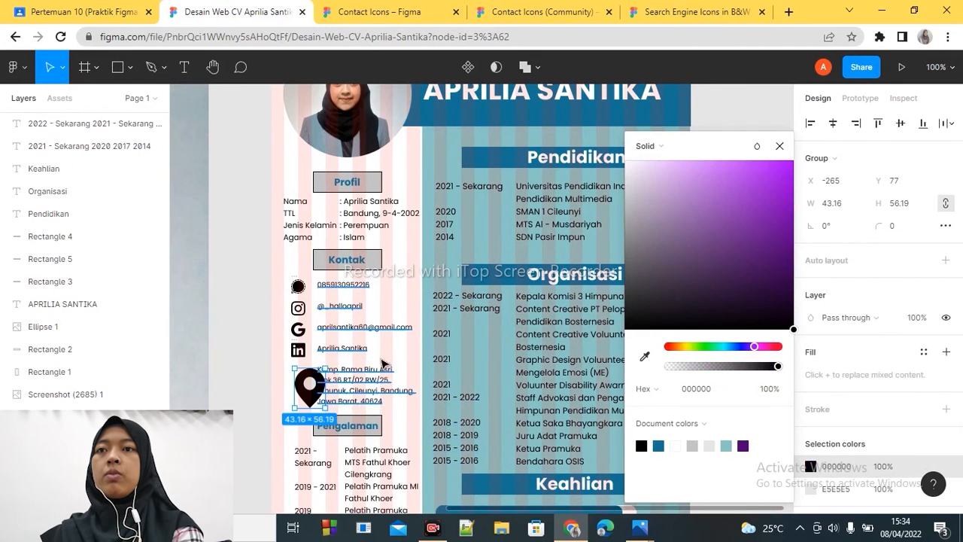
click(847, 182)
click(847, 204)
key(Return)
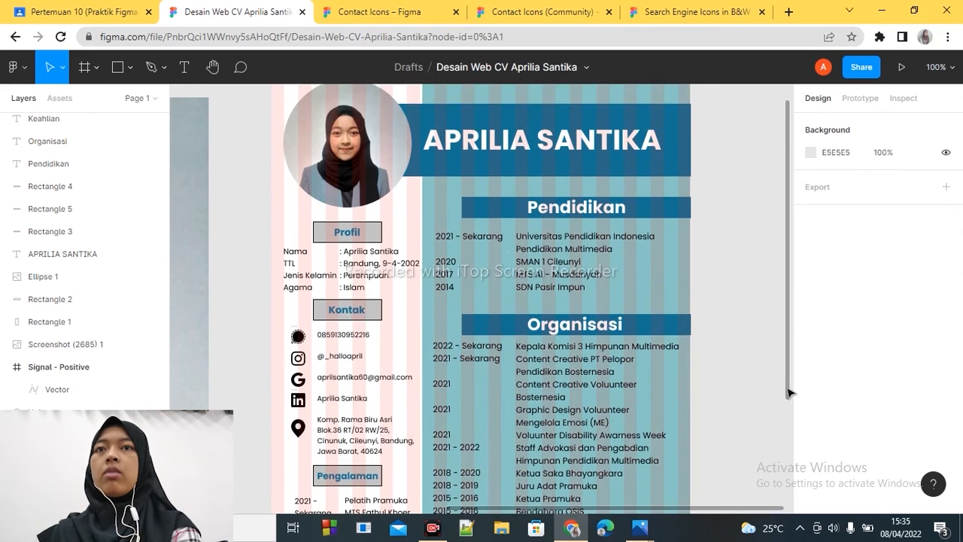
- Move the large name heading slightly right within its blue header bar, to X -69
scroll(789, 394, up, 1)
scroll(785, 392, down, 1)
drag(532, 155, 544, 157)
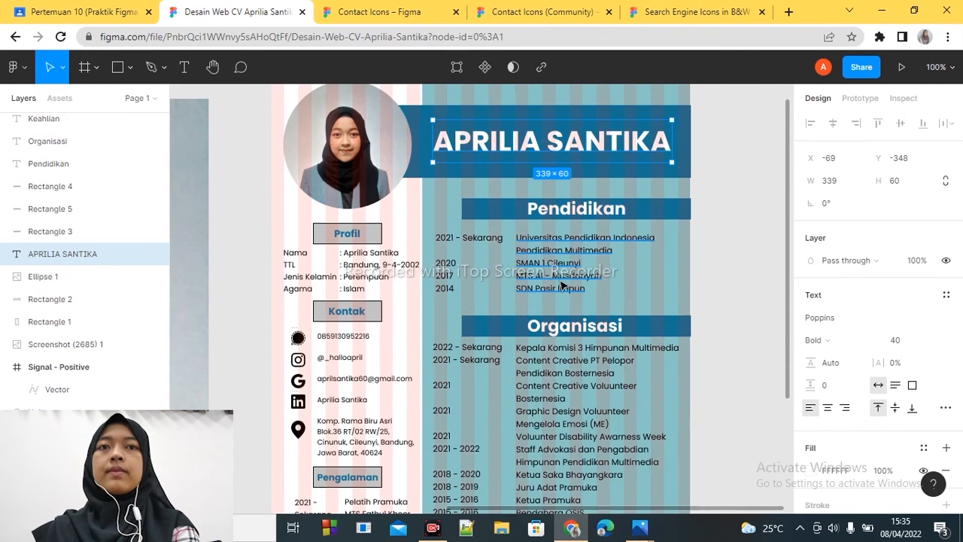
key(minus)
key(plus)
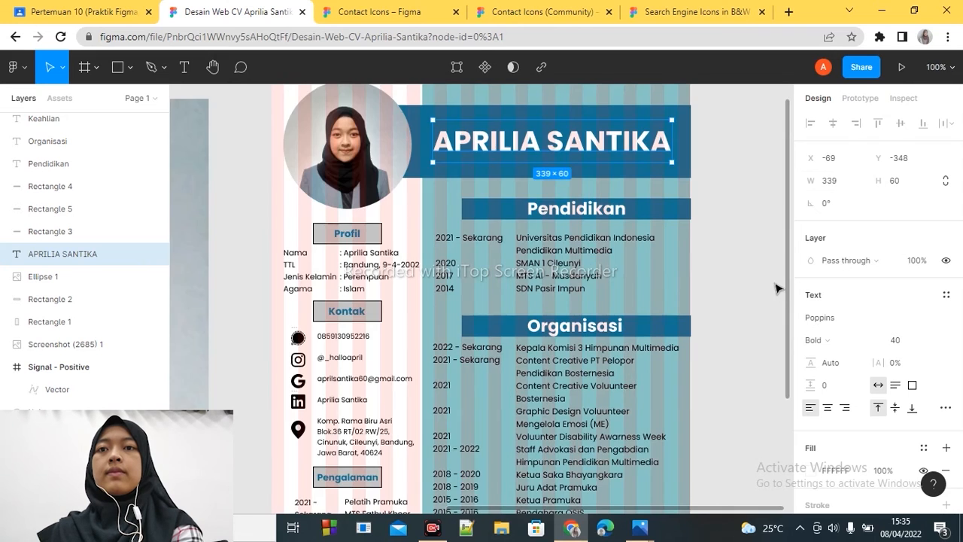
click(706, 337)
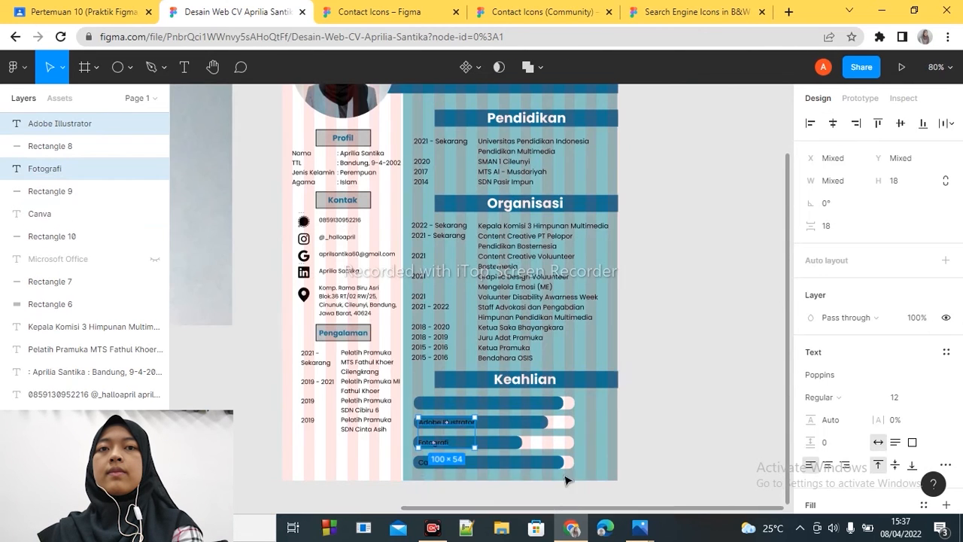
- Set the text boxes of the Adobe Illustrator, Fotografi and Canva skill labels to fixed size
shift+click(425, 462)
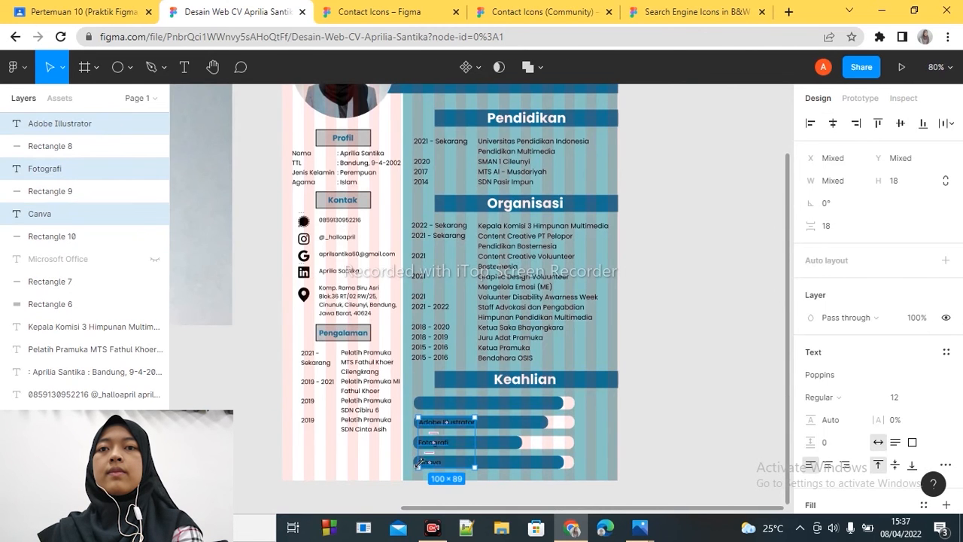
click(911, 442)
click(933, 484)
click(697, 419)
- Change the text colour of the Adobe Illustrator, Fotografi and Canva skill labels to white (FFFFFF)
click(465, 427)
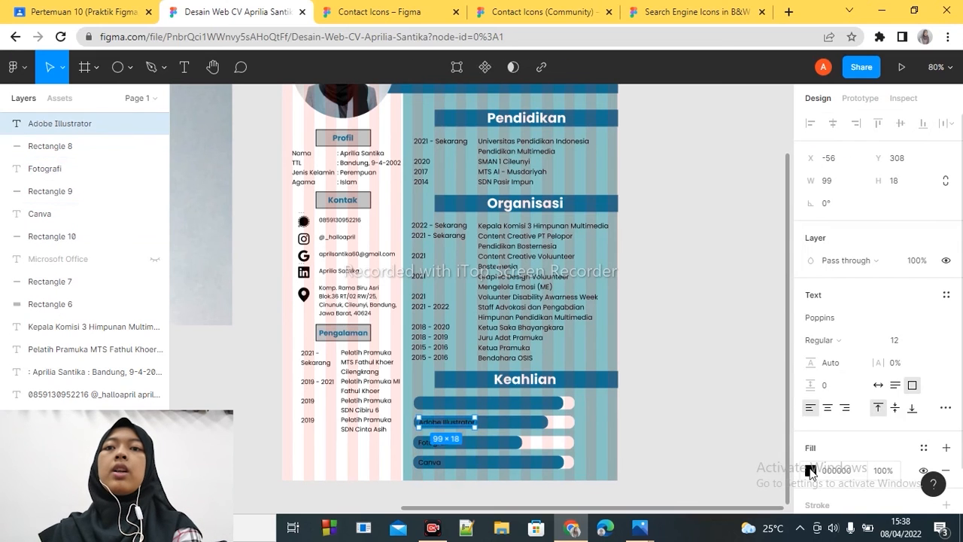
click(810, 470)
click(679, 444)
click(429, 444)
click(811, 470)
click(679, 444)
click(429, 461)
click(811, 470)
click(680, 444)
click(781, 146)
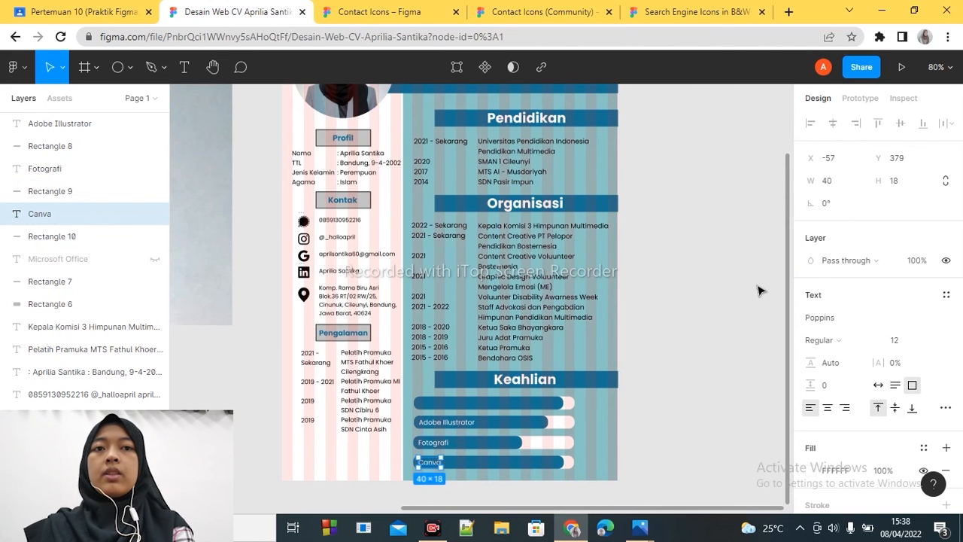
- Duplicate the Adobe Illustrator label onto the empty first skill bar as "Microsoft Office", and align the Keahlian heading with the headings above
click(466, 424)
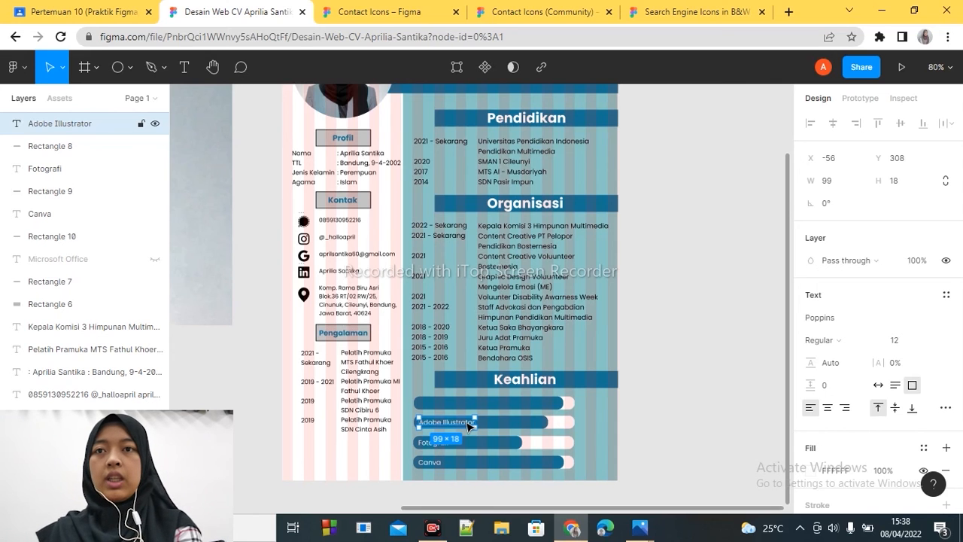
key(ctrl+c)
key(ctrl+v)
drag(466, 426, 467, 403)
text(Micro)
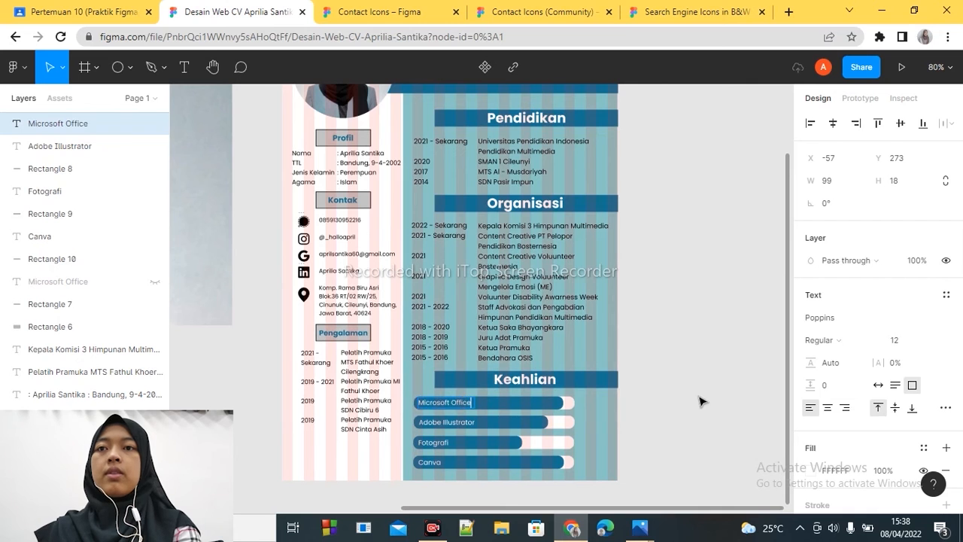
click(700, 401)
click(529, 382)
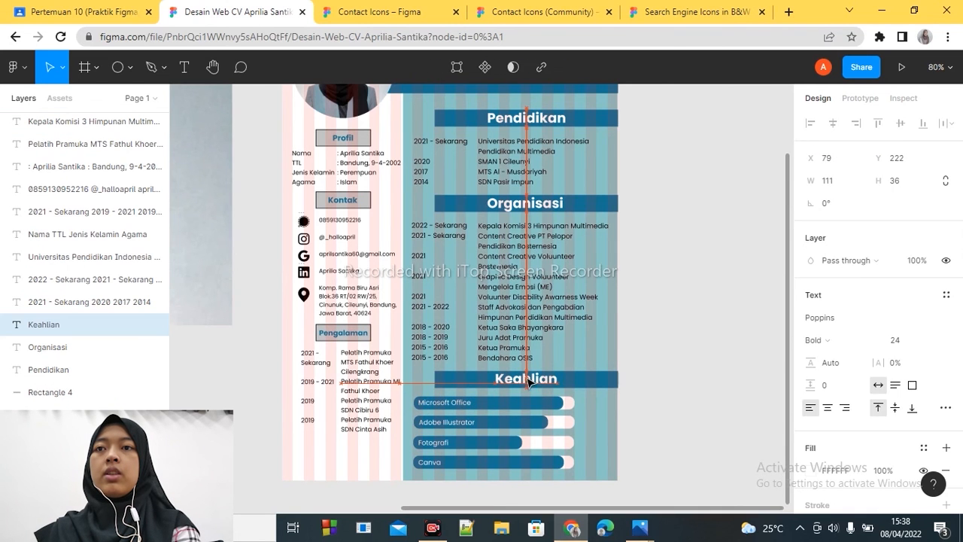
- Move the years text block under Pengalaman left to X -280
click(357, 426)
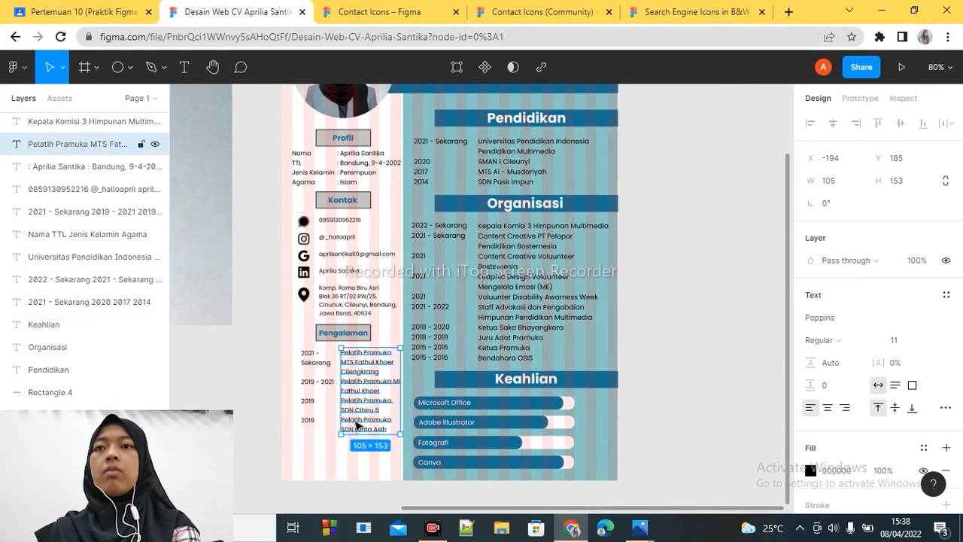
click(316, 363)
drag(324, 366, 316, 364)
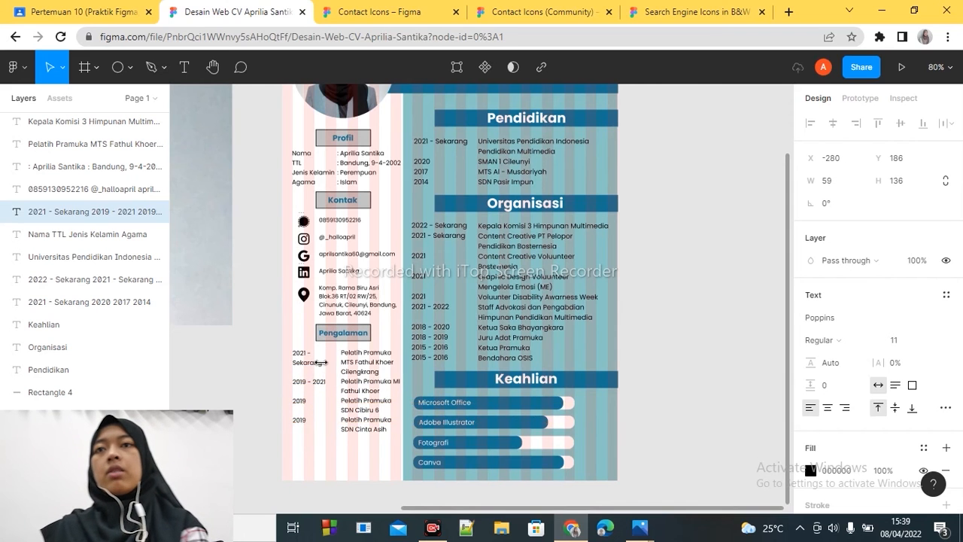
- Shift both the years and description text blocks under Pengalaman down slightly together
click(364, 375)
shift+click(302, 379)
key(Down)
key(Down)
key(Down)
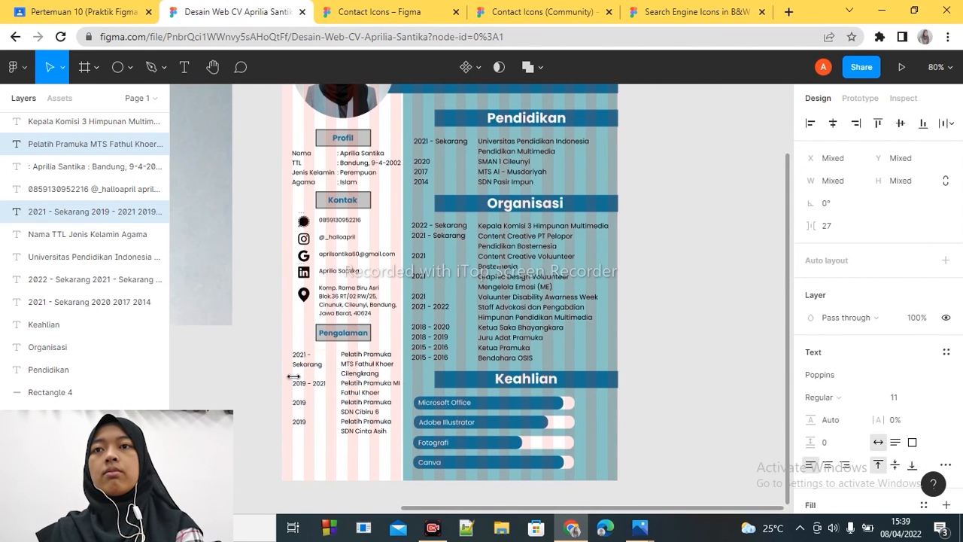
key(Down)
key(Down)
key(Down)
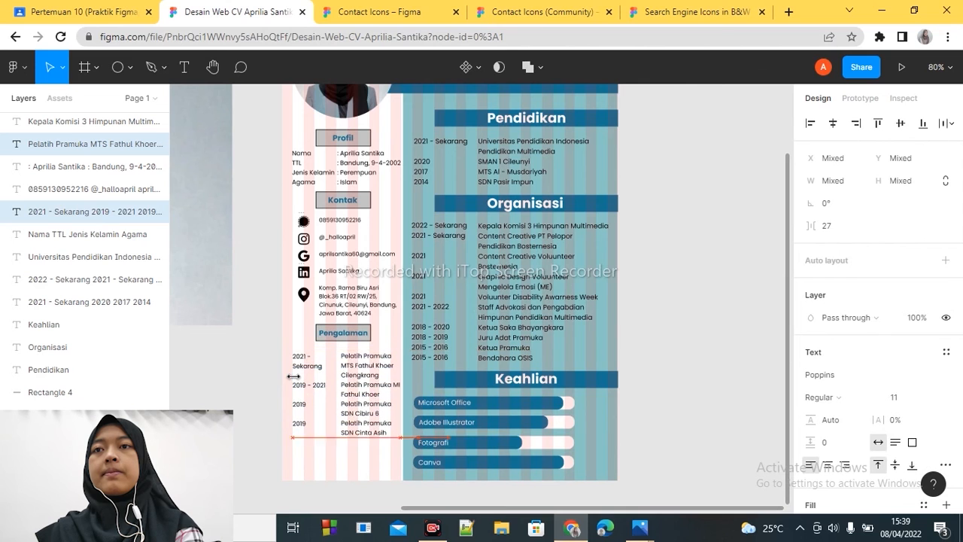
- Move the Pengalaman heading and its grey box down slightly, centred between the address and the experience list
click(352, 333)
drag(389, 339, 350, 333)
key(Down)
key(Down)
key(Down)
key(Down)
key(Down)
key(Down)
key(Left)
key(Left)
key(Left)
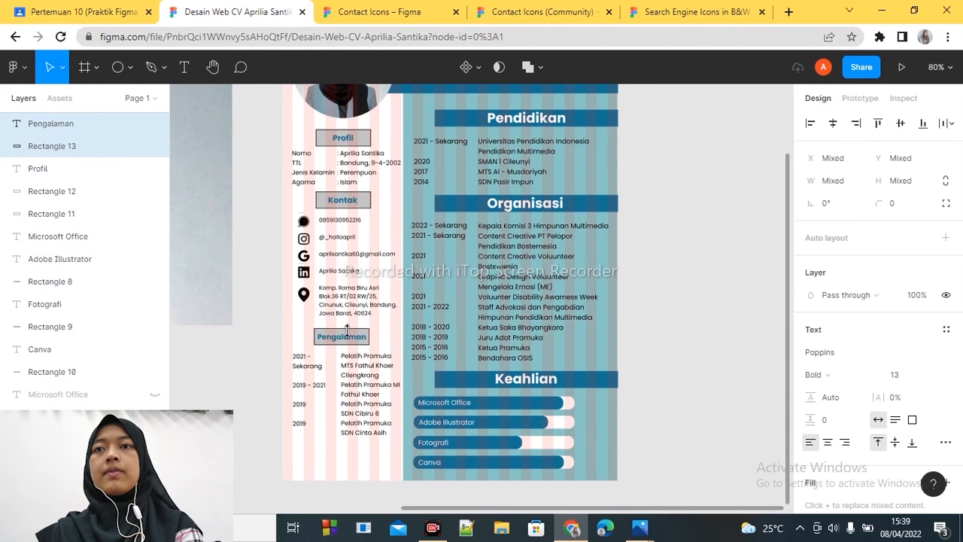
drag(348, 341, 352, 343)
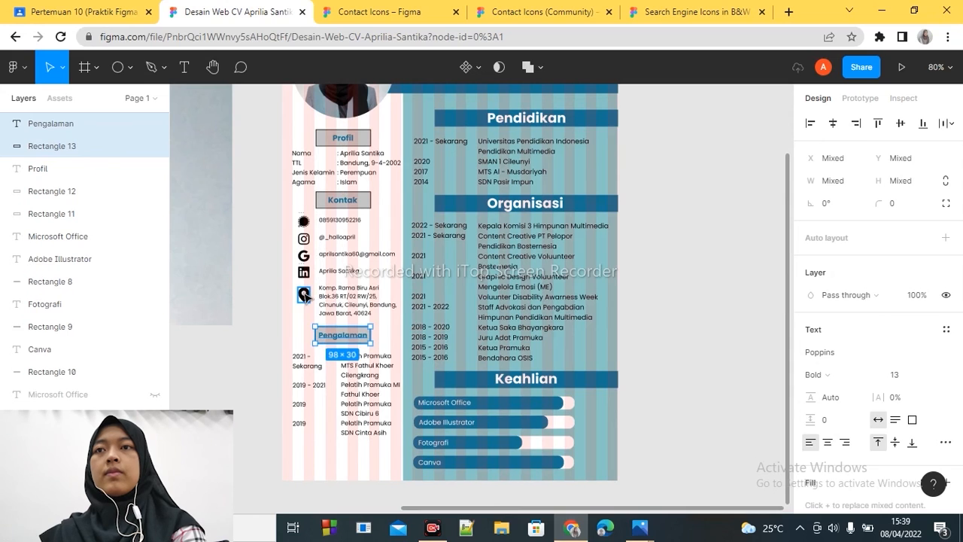
- Move the map-pin and LinkedIn icons under Kontak slightly left, placing the LinkedIn icon at X -277
click(304, 295)
drag(304, 294, 303, 277)
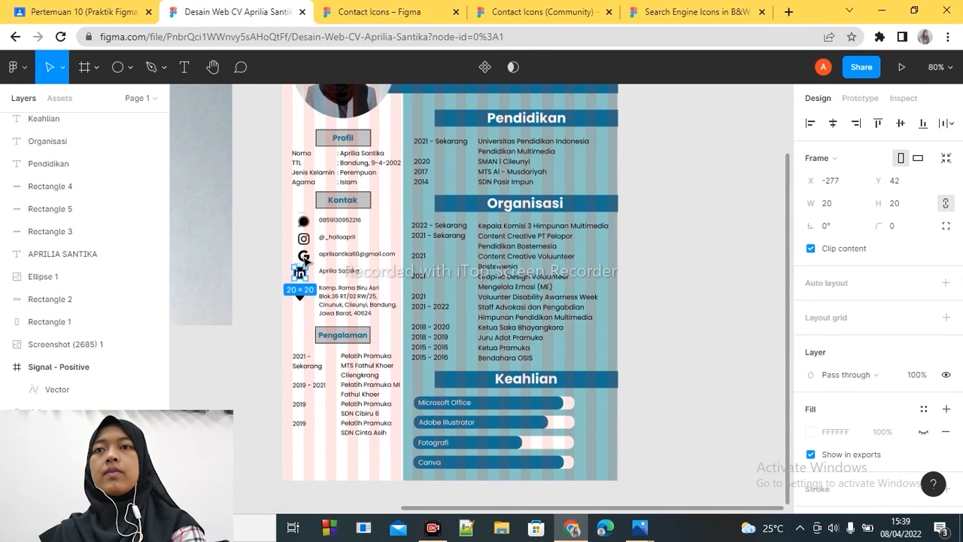
click(302, 258)
click(357, 318)
click(312, 282)
click(303, 277)
- Line up the Google, LinkedIn and map-pin icons with the left edge of the Pengalaman years, LinkedIn at X -280 and map pin at X -279
click(940, 67)
click(935, 136)
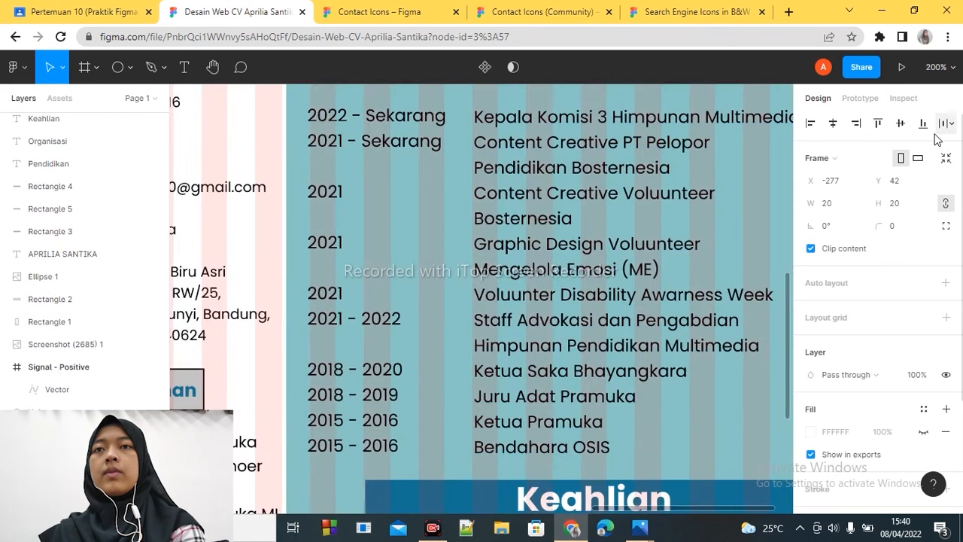
drag(623, 510, 532, 510)
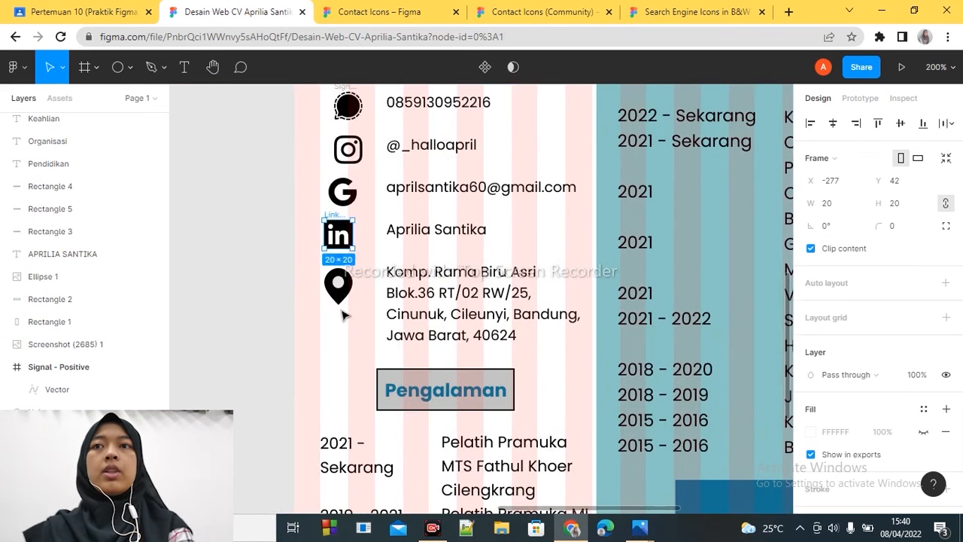
click(386, 230)
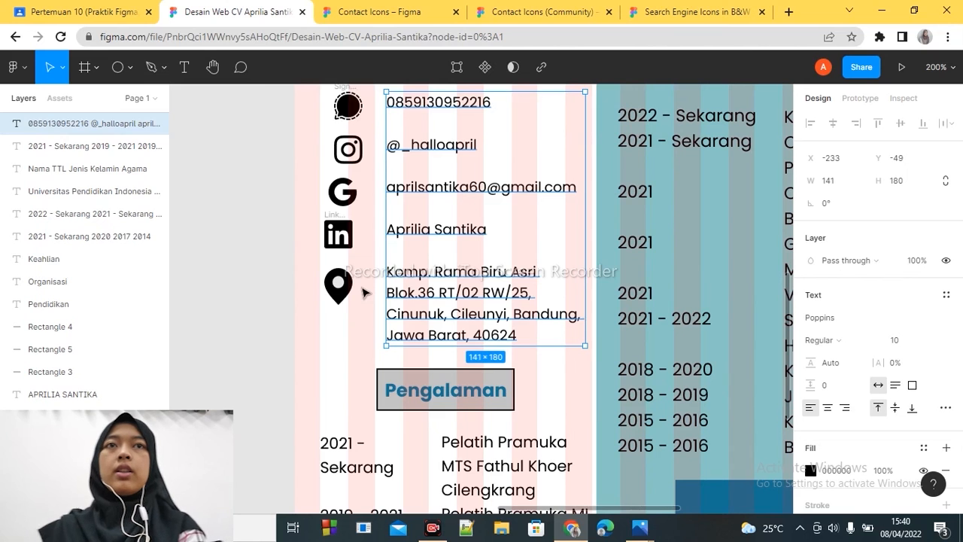
click(338, 219)
double_click(338, 215)
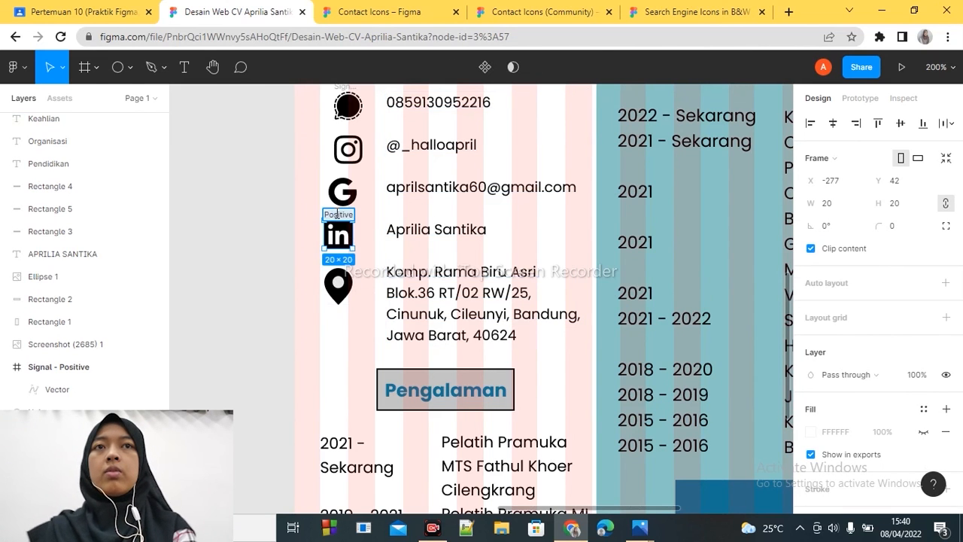
click(346, 191)
key(Left)
key(Left)
key(Left)
key(Left)
key(Left)
key(Left)
click(338, 235)
click(338, 286)
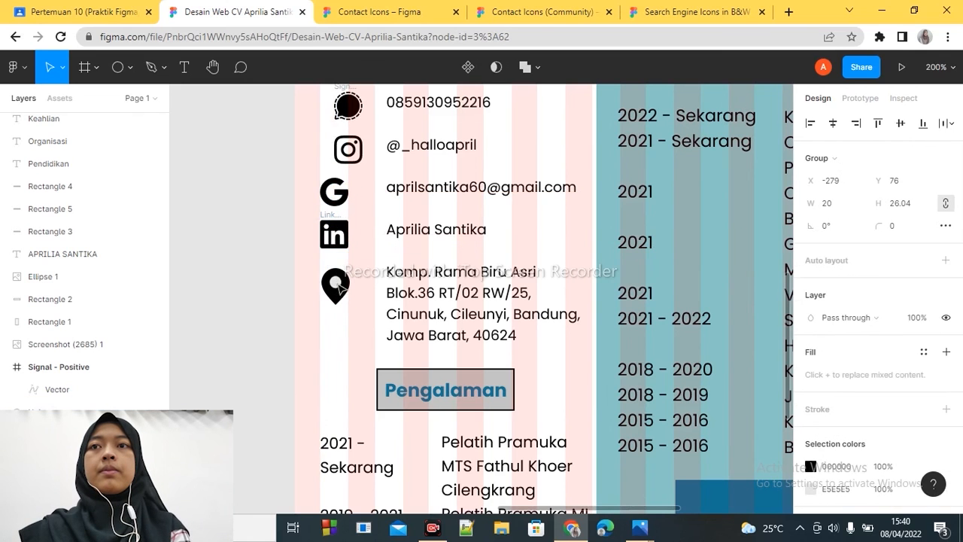
click(334, 235)
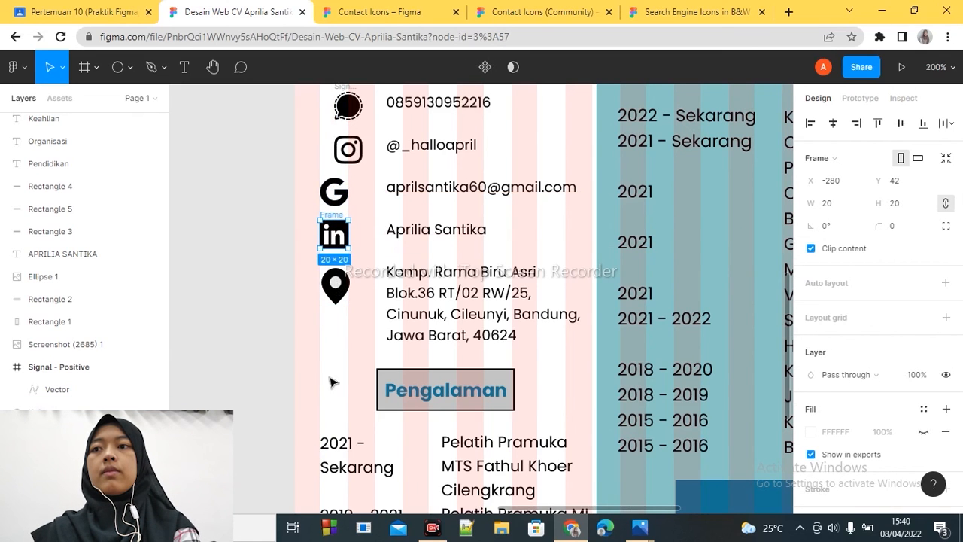
key(Delete)
click(557, 11)
click(682, 7)
click(406, 11)
click(538, 11)
click(700, 7)
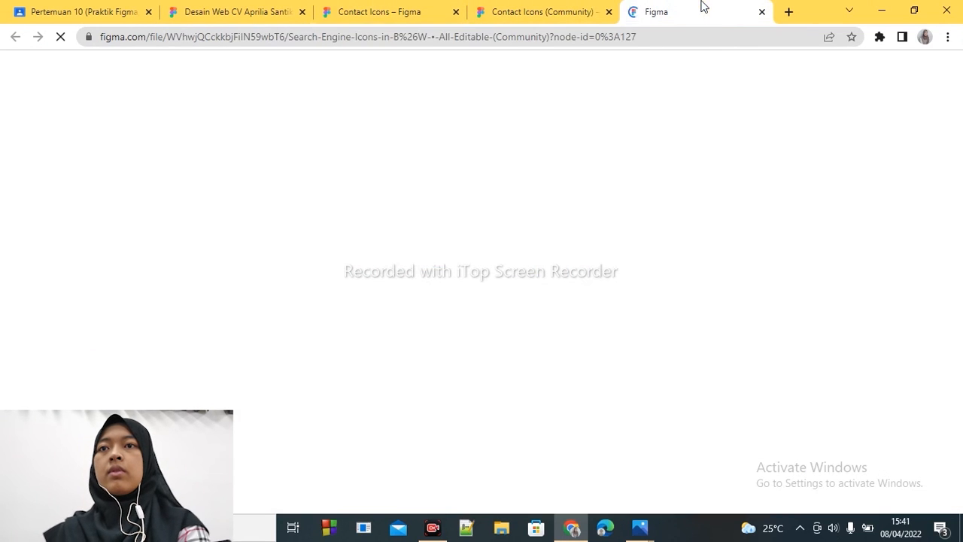
click(216, 6)
key(ctrl+z)
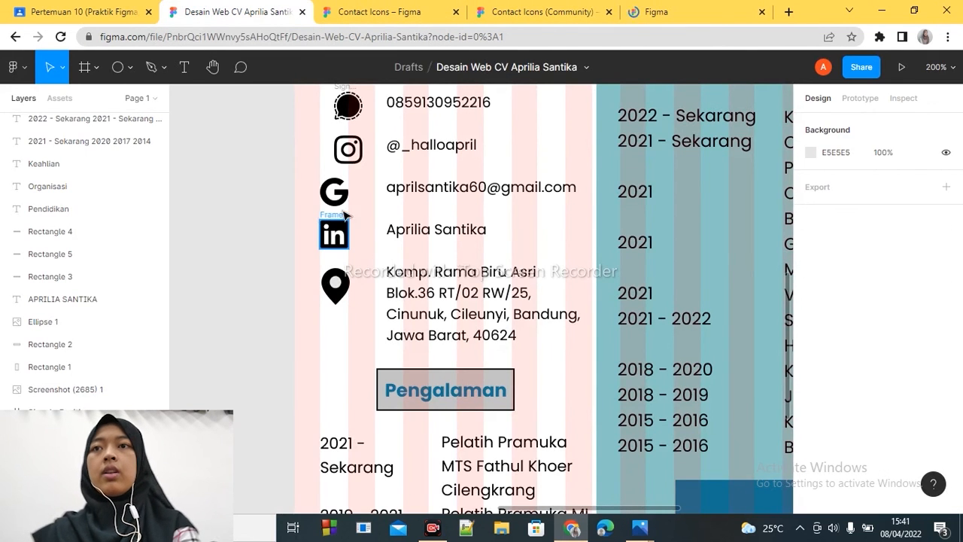
- Make the white (FFFFFF) fill of the LinkedIn icon's frame visible and exclude it from exports
click(334, 230)
click(810, 432)
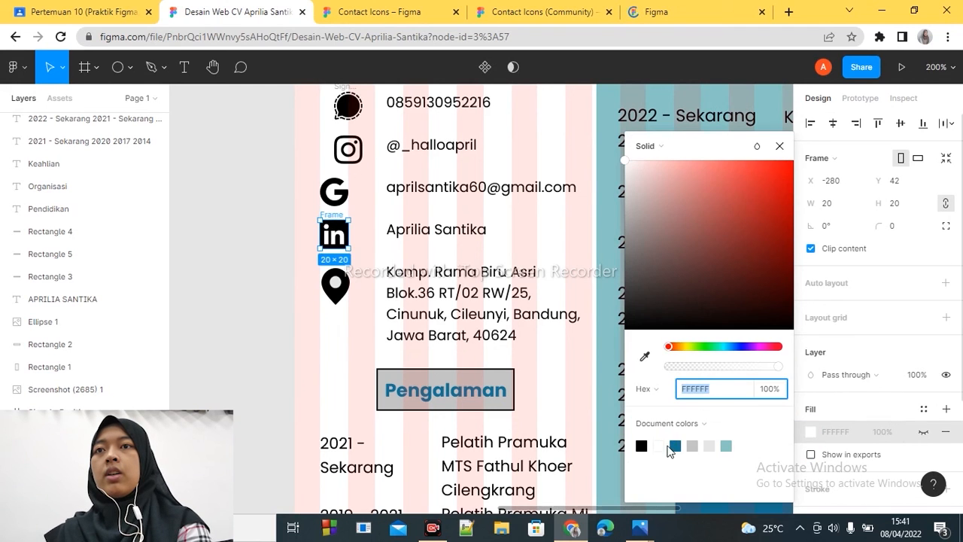
click(269, 361)
click(333, 239)
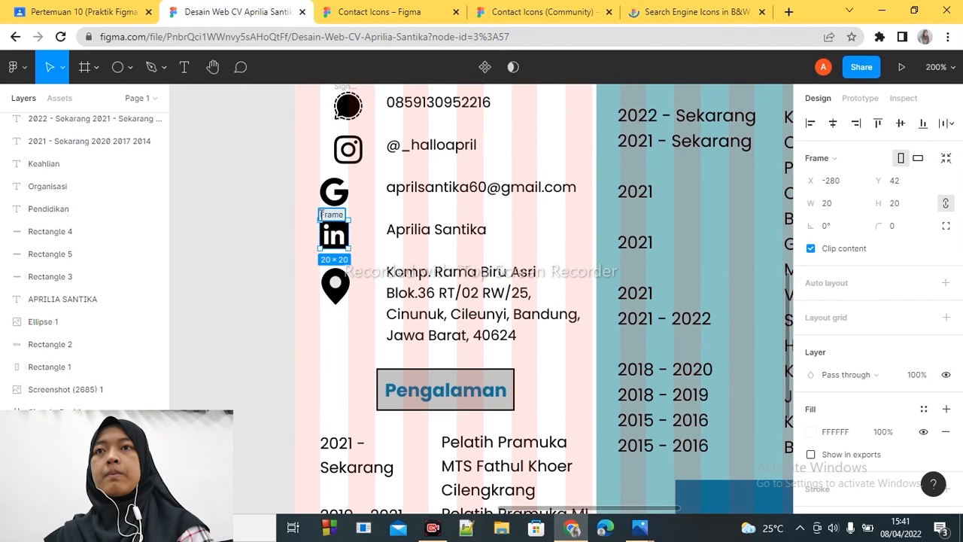
click(266, 337)
click(333, 234)
- Move the Instagram and Signal icons left in line with the other contact icons, and shift the contact text block left to X -241
drag(352, 155, 339, 154)
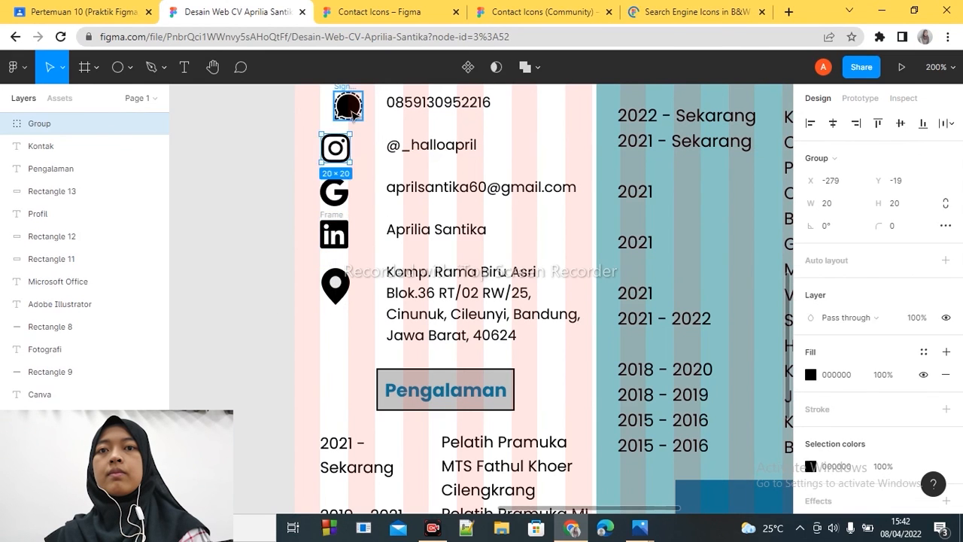
drag(351, 109, 336, 109)
drag(433, 187, 422, 203)
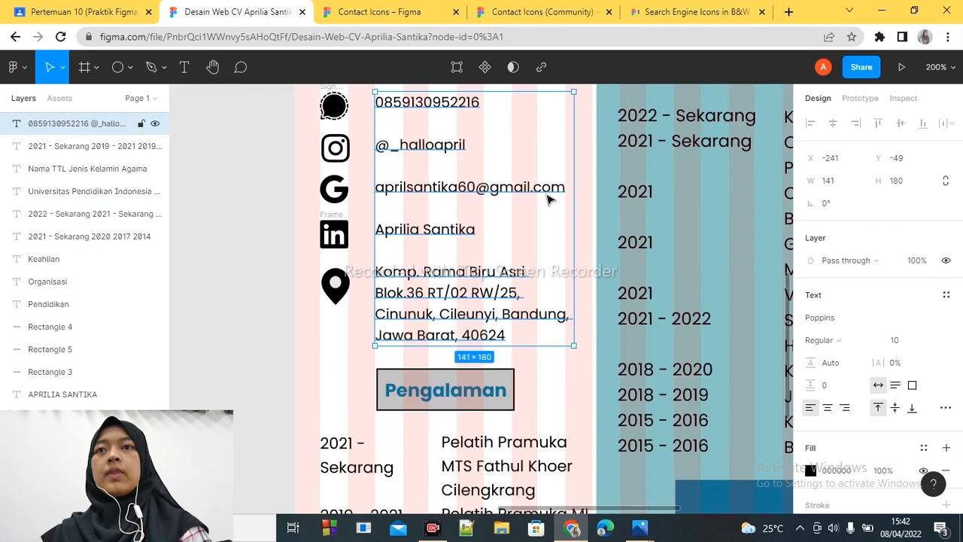
- Copy the phone icon from the contact icons library file and paste it under Kontak in place of the Signal icon
click(339, 118)
click(533, 186)
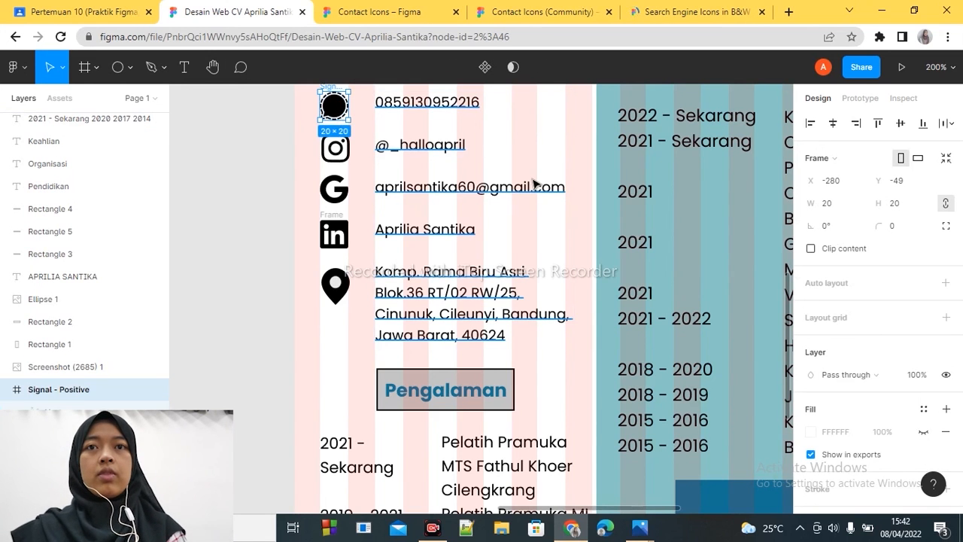
scroll(775, 271, up, 5)
scroll(782, 285, down, 2)
click(541, 12)
click(331, 179)
right_click(323, 179)
click(342, 112)
key(ctrl+2)
key(ctrl+v)
click(811, 467)
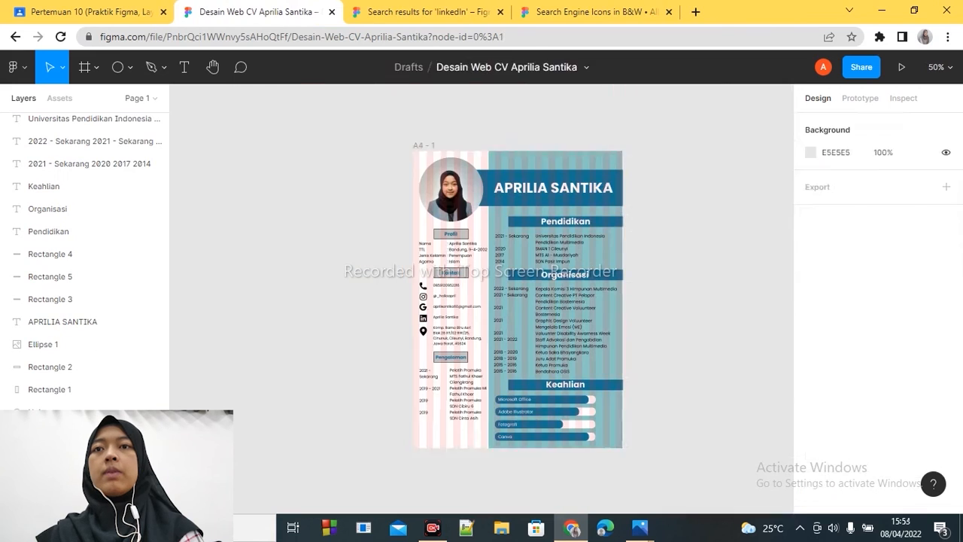
- Hide the 16-column layout grid of the A4 - 1 frame
click(423, 145)
click(923, 341)
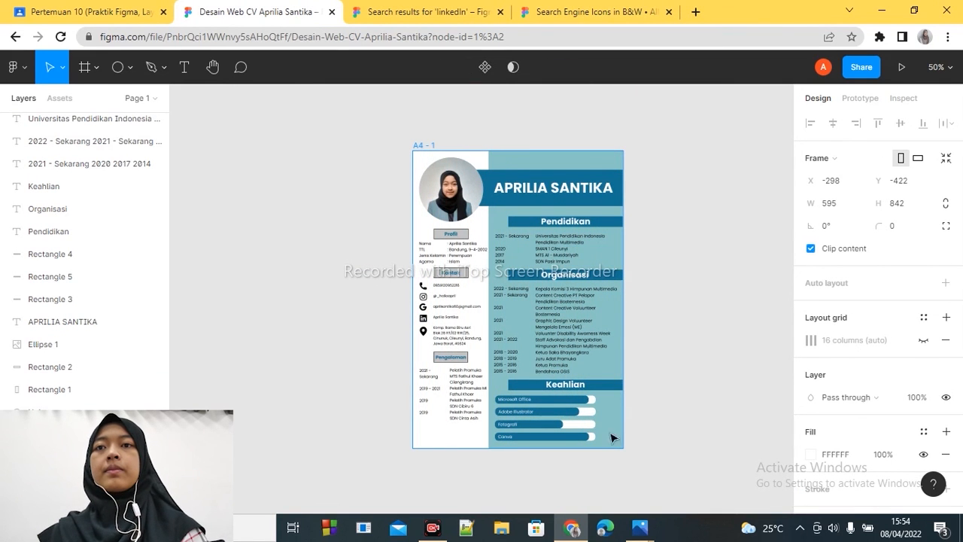
- Move the whole Pengalaman section, heading and entries together, further down the white column
click(468, 402)
shift+click(430, 399)
drag(396, 350, 473, 412)
key(shift+Down)
key(shift+Down)
key(shift+Down)
- Move the Kontak section with its icons down, and shift the Profil section slightly down to even out the spacing
drag(402, 348, 472, 272)
key(Down)
key(Down)
key(Down)
key(Down)
key(shift+Down)
key(shift+Down)
drag(398, 271, 477, 235)
click(680, 281)
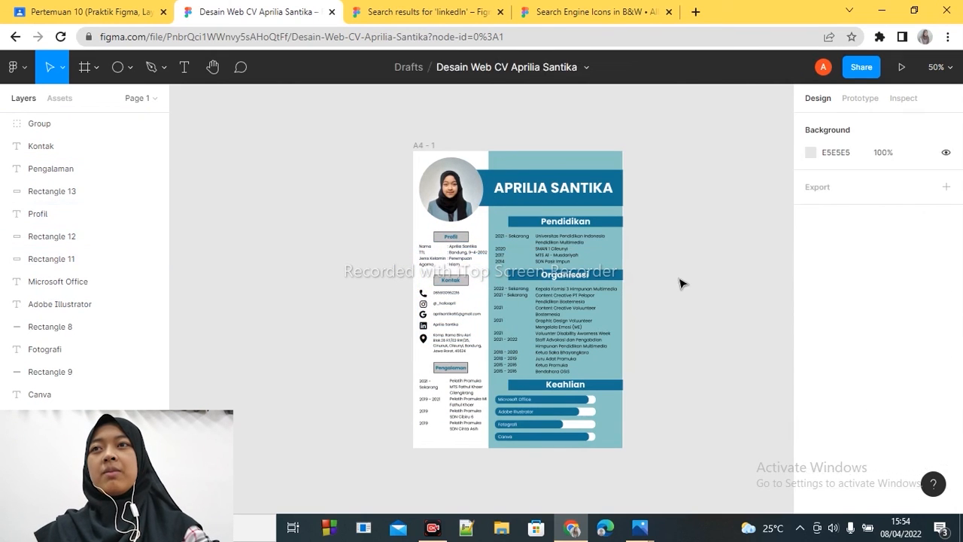
click(26, 71)
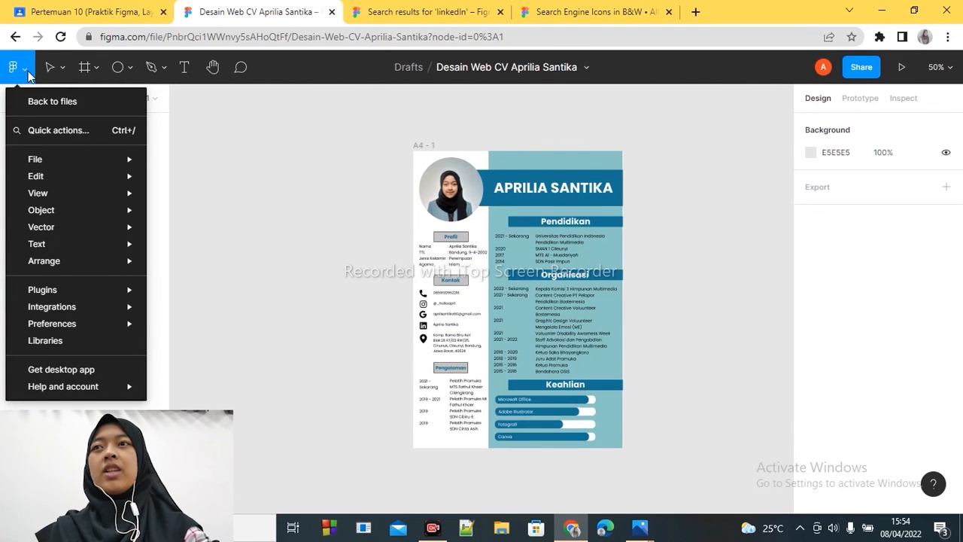
mouse_move(65, 158)
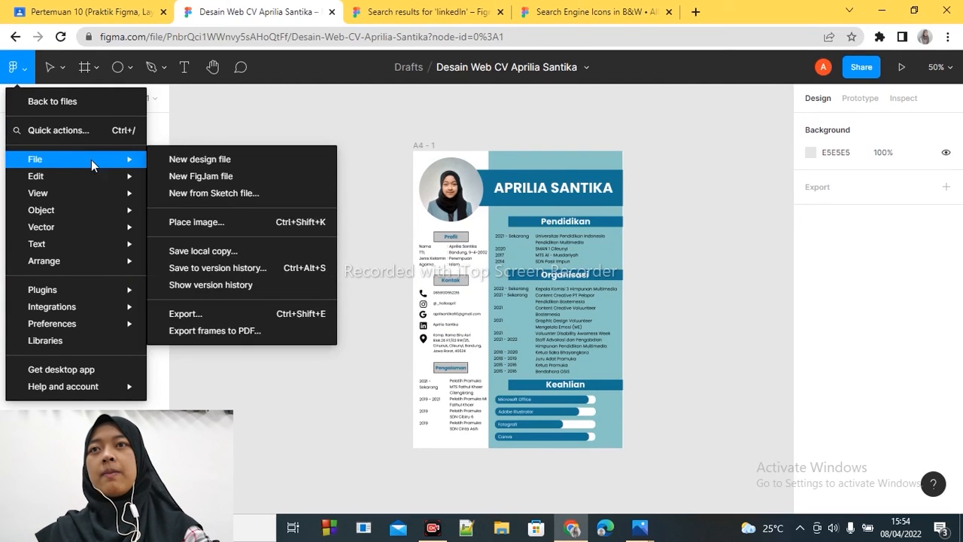
click(209, 313)
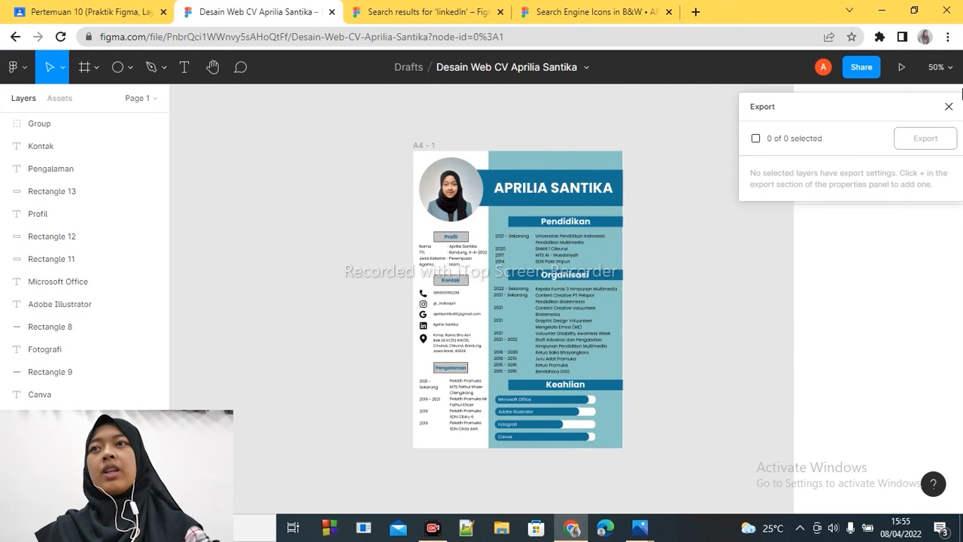
click(949, 107)
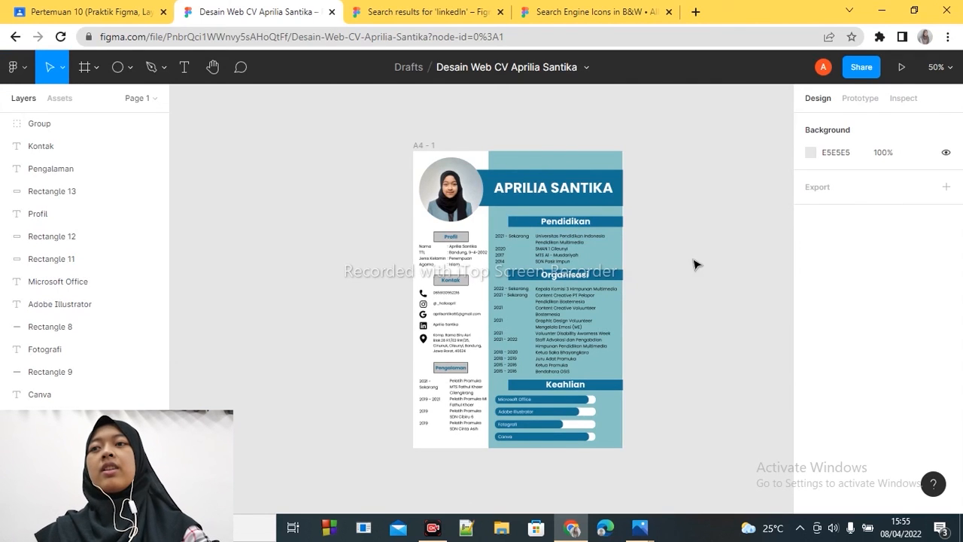
- Export the CV frames to PDF
click(17, 68)
mouse_move(62, 167)
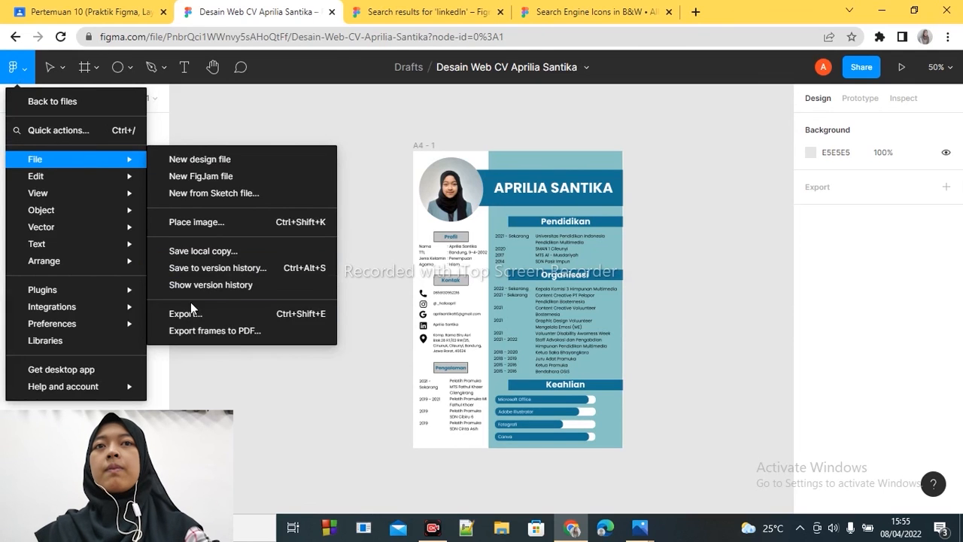
click(201, 331)
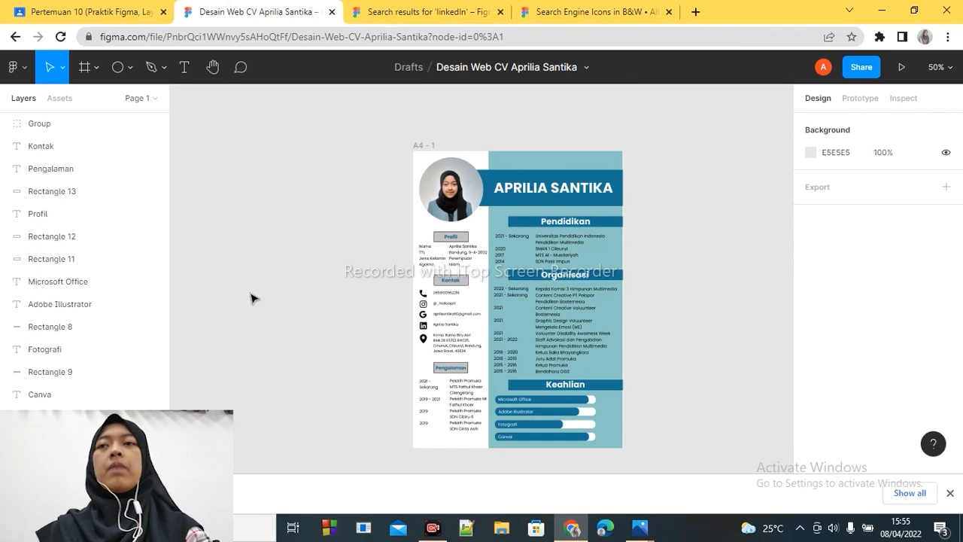
click(17, 67)
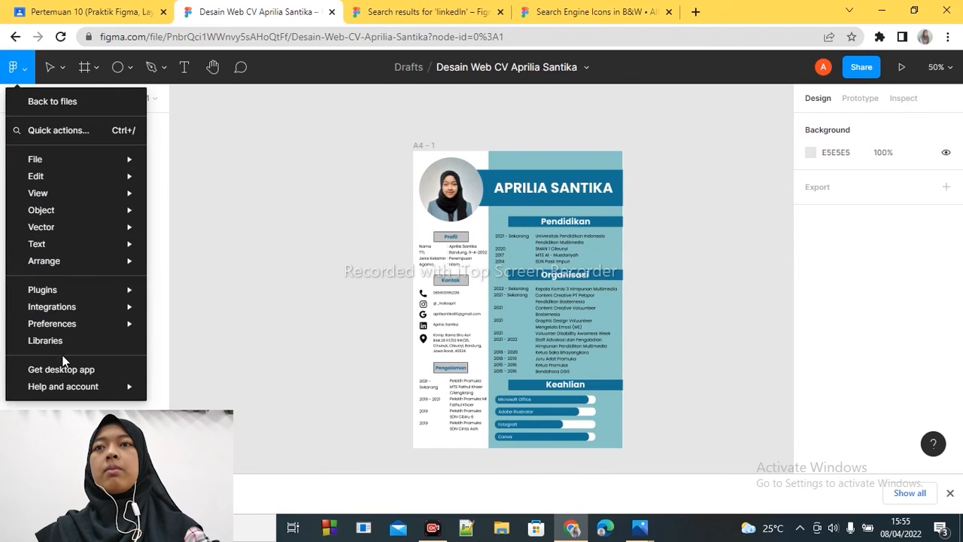
click(285, 317)
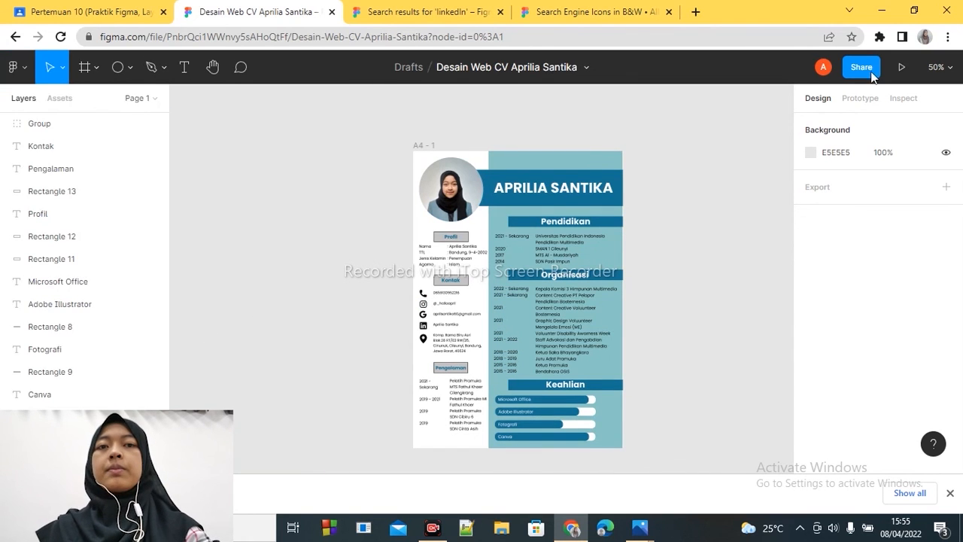
- Send a view-only invite for the file to the invitee's e-mail address and copy the share link
click(862, 67)
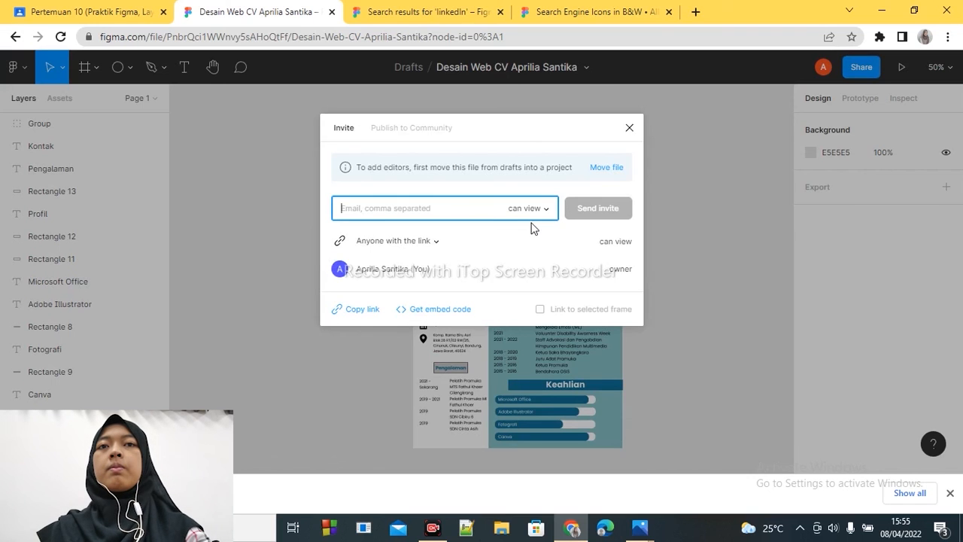
text(ap)
key(BackSpace)
key(BackSpace)
click(418, 269)
click(395, 215)
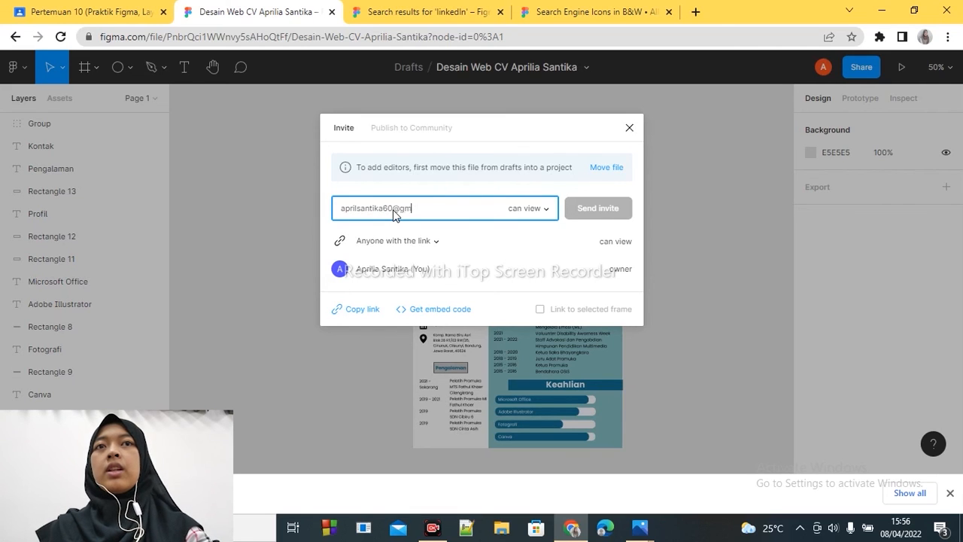
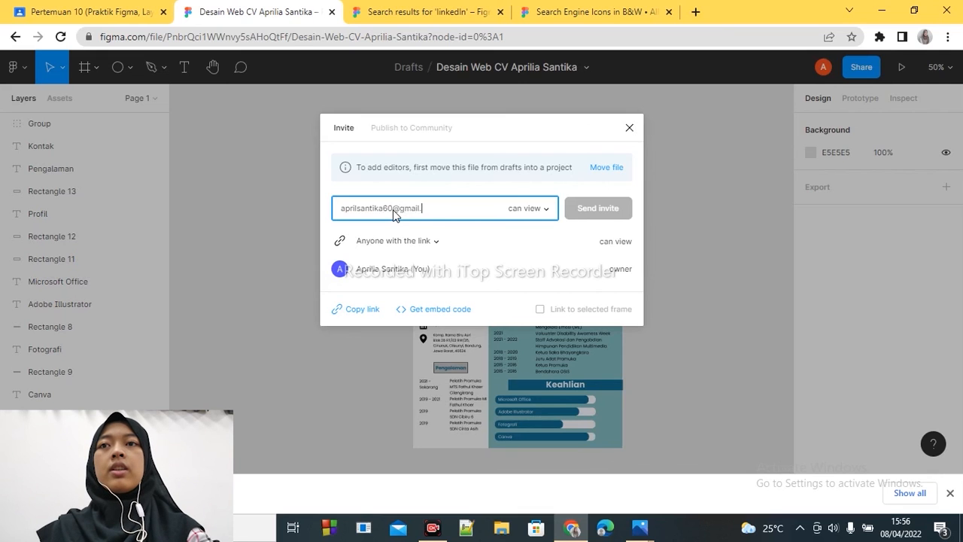
click(594, 211)
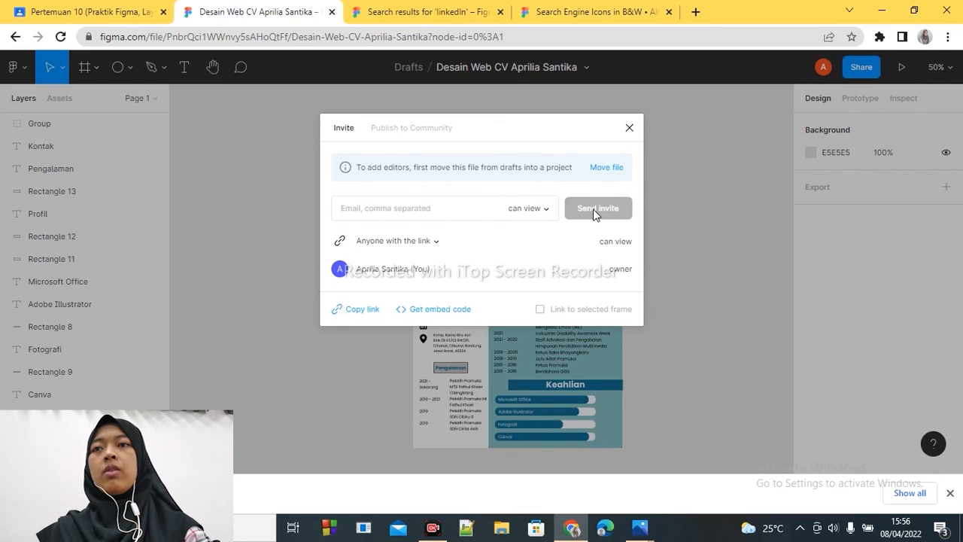
click(356, 311)
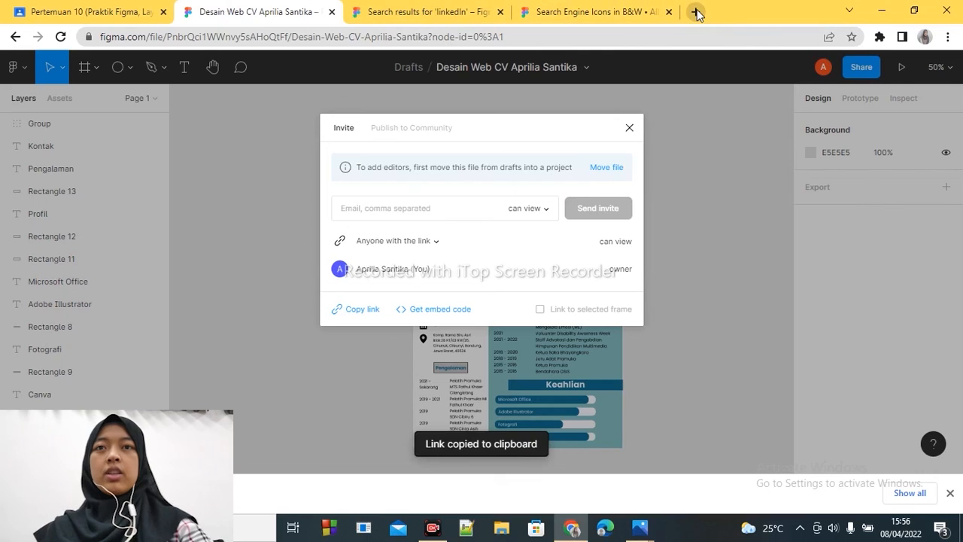